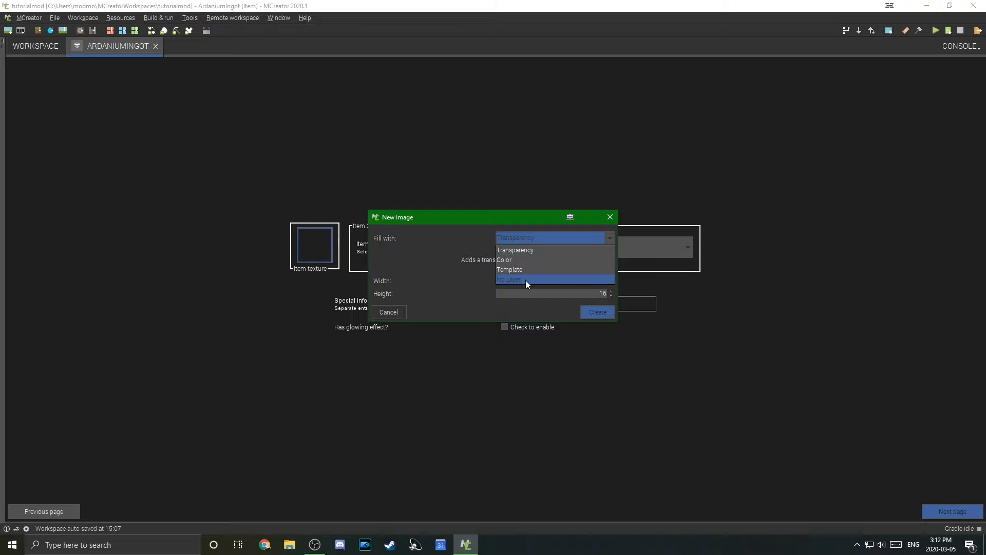
Create a new 16 by 16 image filled with transparency for the item texture
left_click(520, 239)
left_click(521, 236)
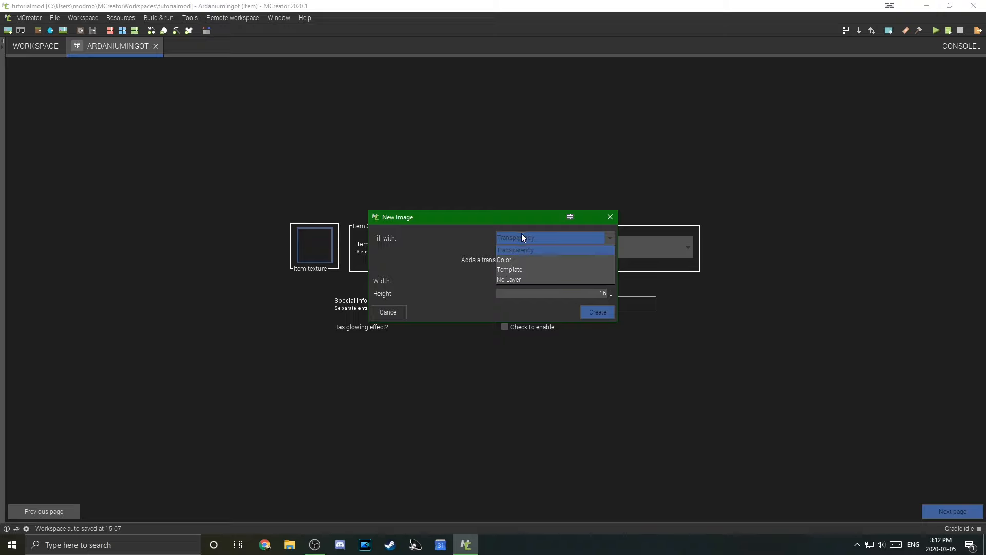
left_click(514, 236)
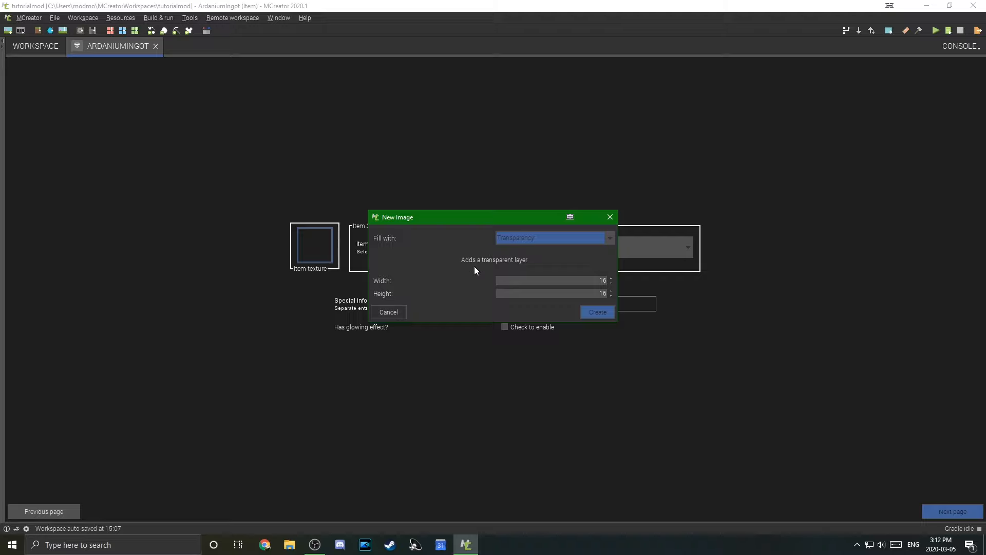
left_click(585, 281)
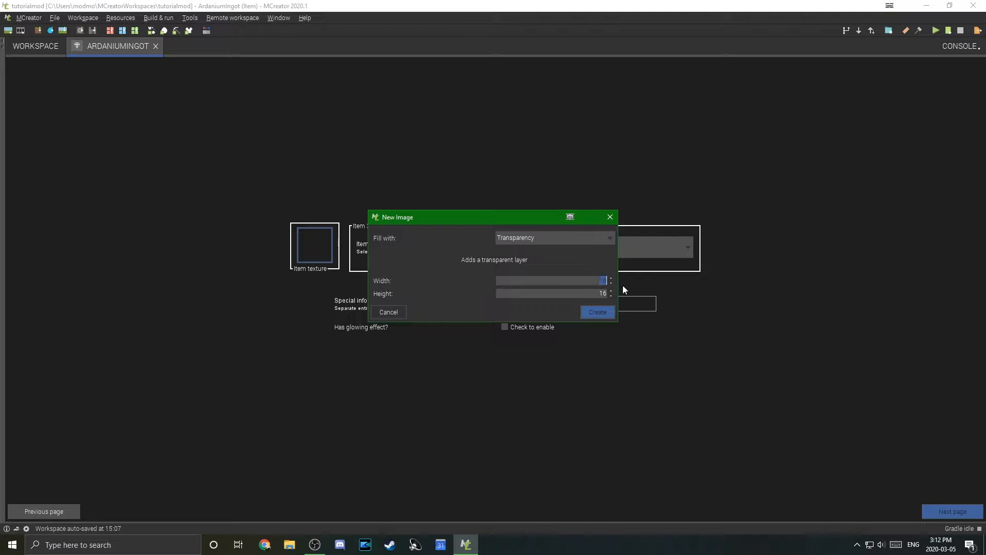
key("Tab")
key("shift+Tab")
left_click(581, 282)
left_click(593, 317)
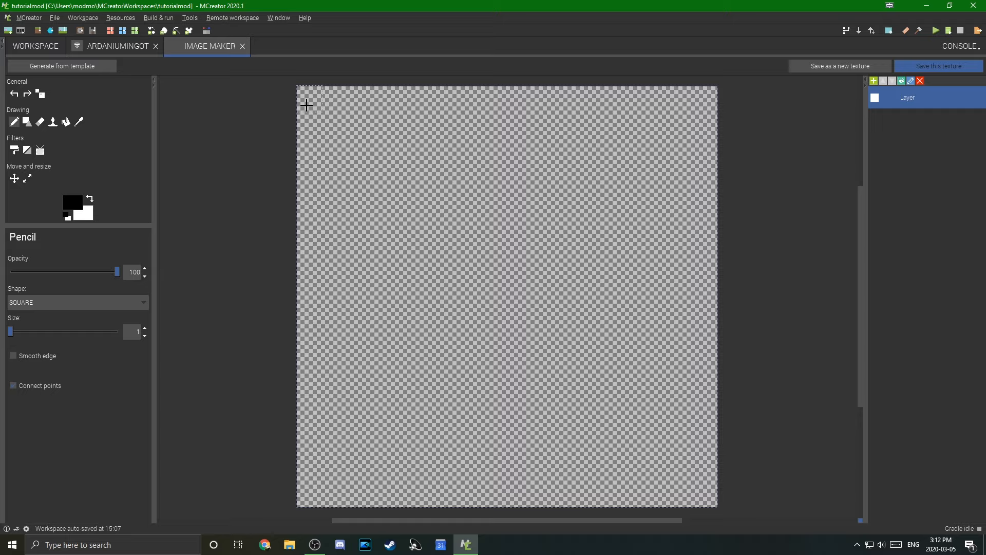
Draw black freehand strokes across the whole canvas with the Pencil at size 1
mouse_move(307, 103)
left_mouse_down()
mouse_move(673, 97)
mouse_move(310, 130)
left_mouse_up()
mouse_move(335, 204)
left_mouse_down()
mouse_move(354, 247)
mouse_move(363, 441)
left_mouse_up()
mouse_move(416, 230)
left_mouse_down()
mouse_move(722, 328)
mouse_move(176, 397)
mouse_move(538, 431)
mouse_move(559, 337)
mouse_move(625, 371)
mouse_move(437, 378)
mouse_move(573, 370)
left_mouse_up()
scroll(177, 397, "up", 1)
scroll(559, 337, "down", 3)
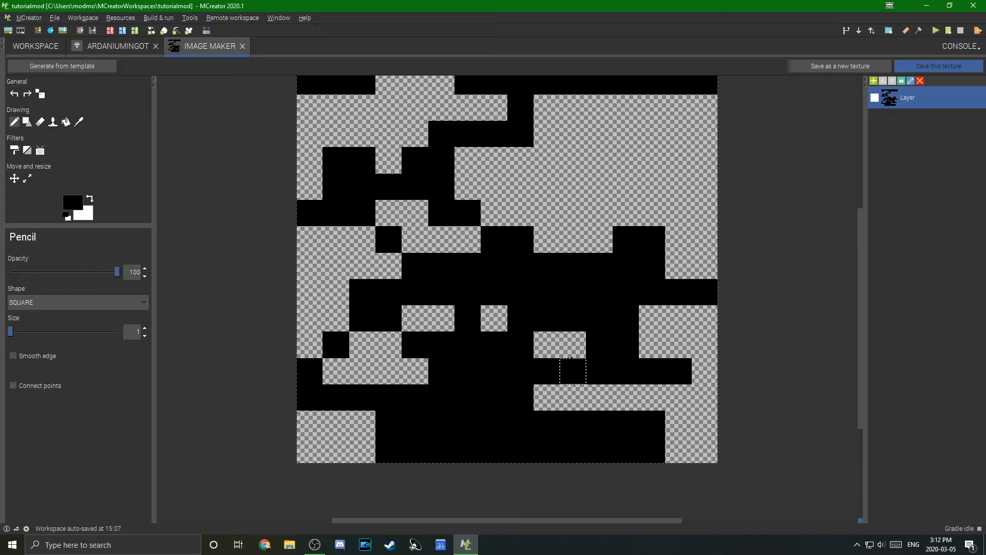
scroll(548, 214, "up", 2)
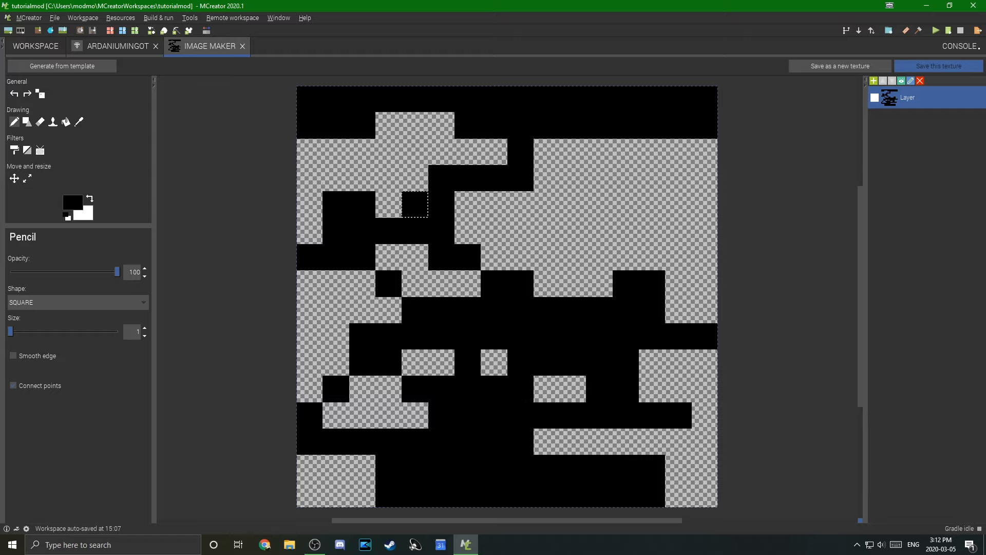
Erase all the black strokes with the Eraser at size 10, and set the Eraser size to 1
left_click(40, 122)
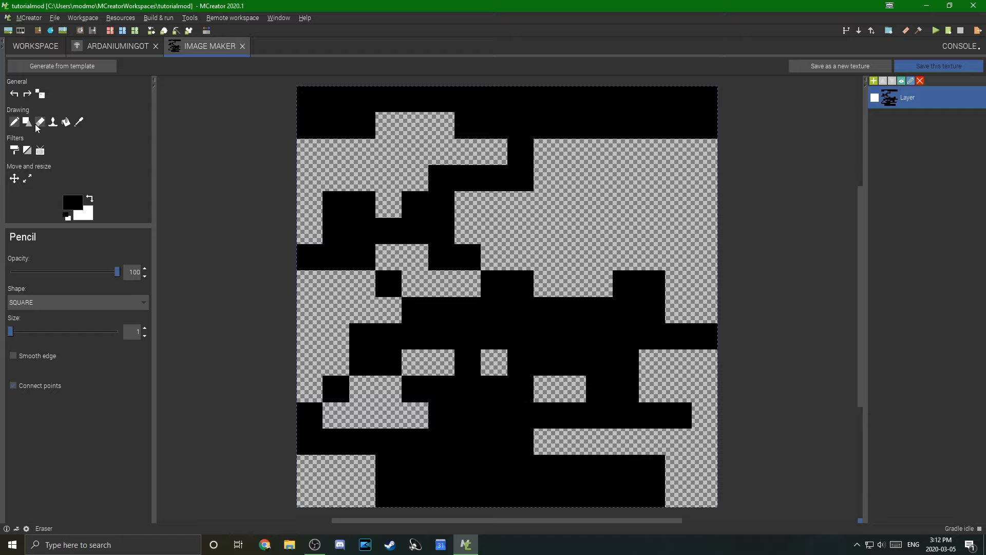
left_click(51, 331)
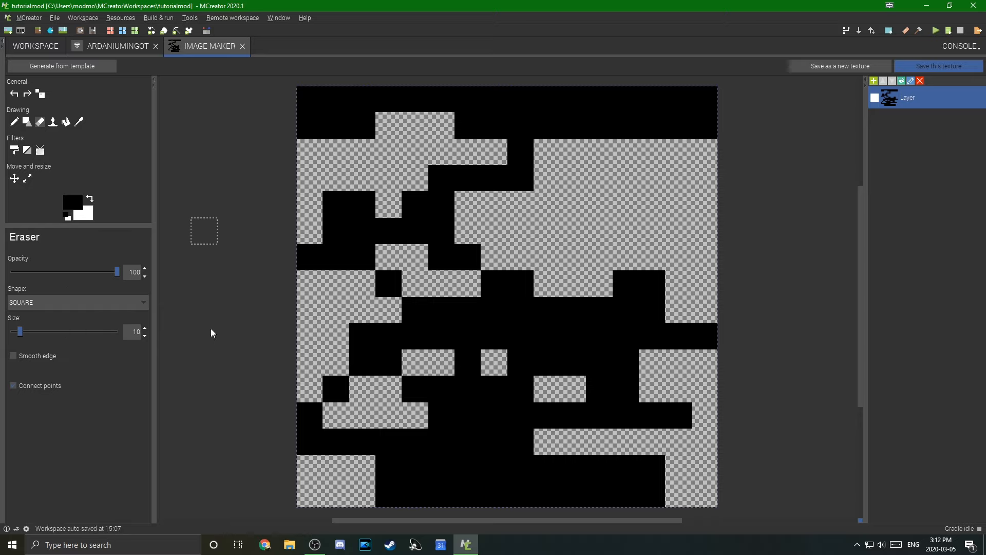
mouse_move(362, 183)
left_mouse_down()
mouse_move(365, 211)
mouse_move(673, 194)
mouse_move(172, 368)
left_mouse_up()
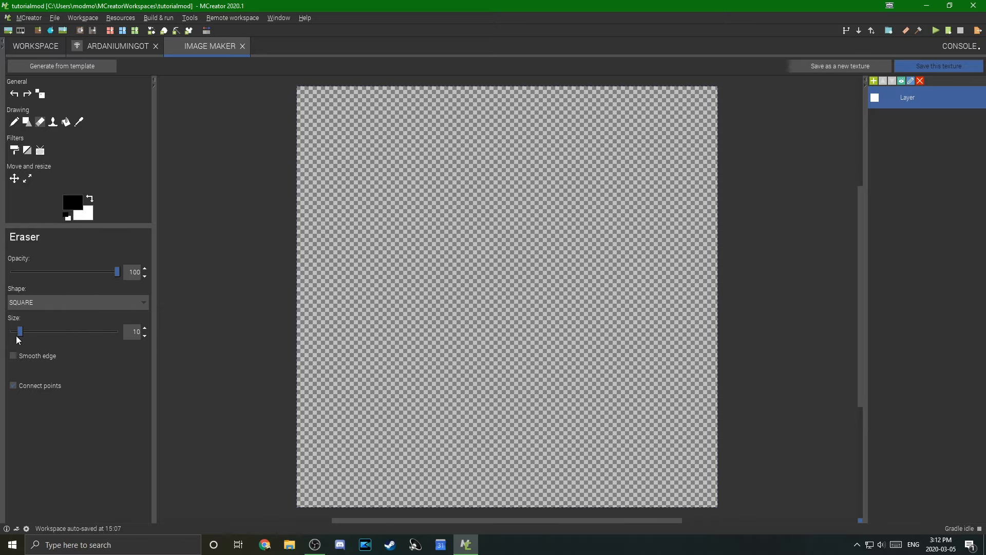
left_click_drag(19, 332, 11, 332)
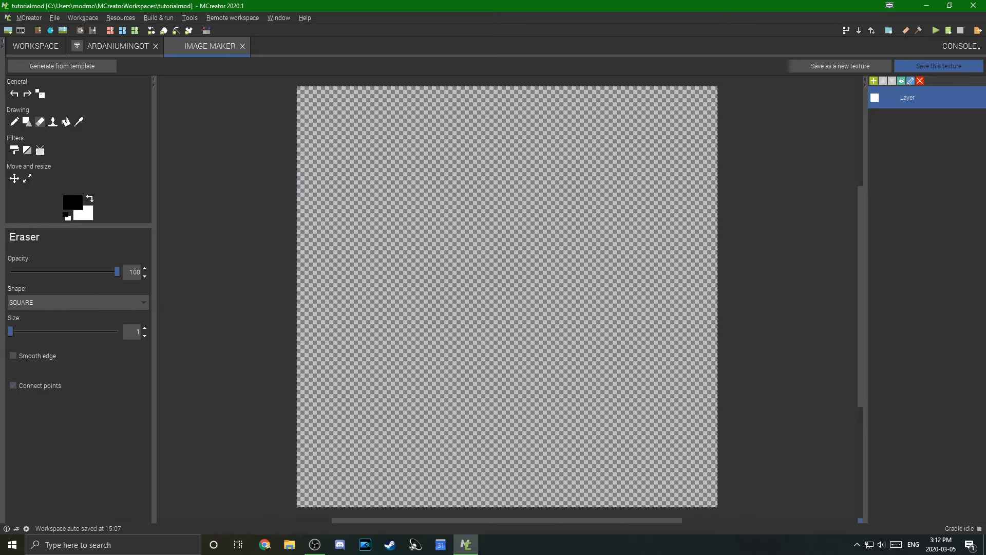
Try undo and redo, and try the Resize canvas tool on the canvas
left_click(14, 94)
left_click(27, 95)
left_click(41, 94)
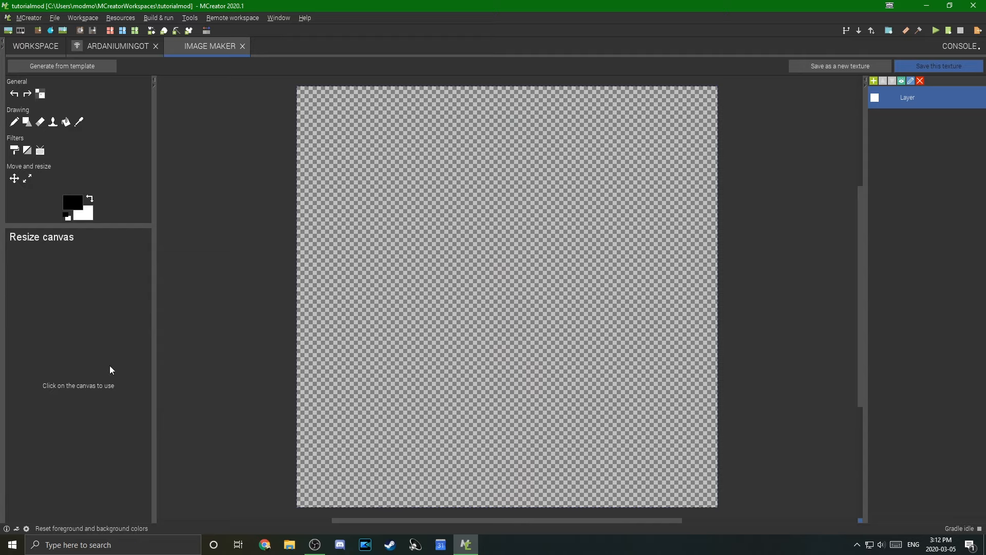
left_click(440, 303)
left_click(440, 299)
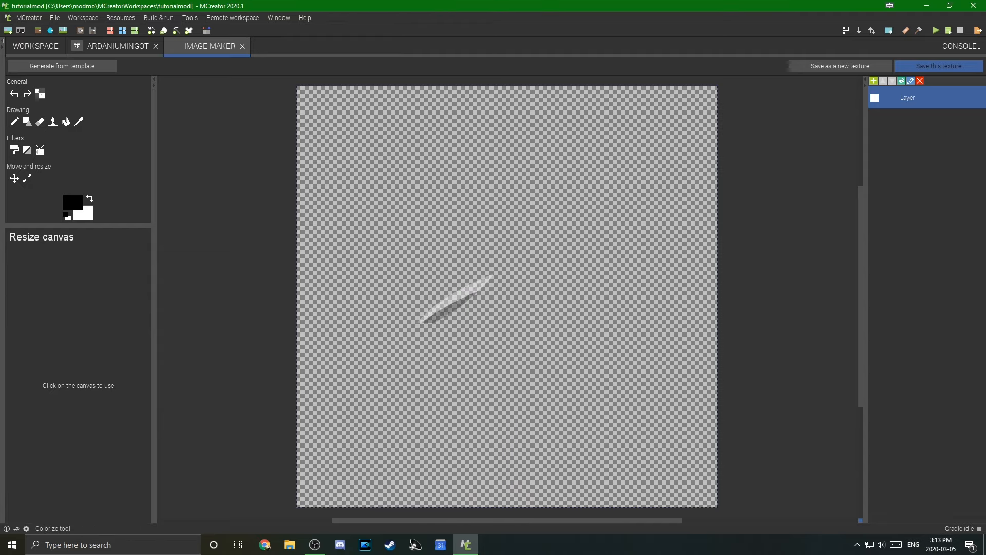
Paint a single black pixel with the Pencil at 35 opacity, undo it, and set the opacity back to 100
left_click(14, 123)
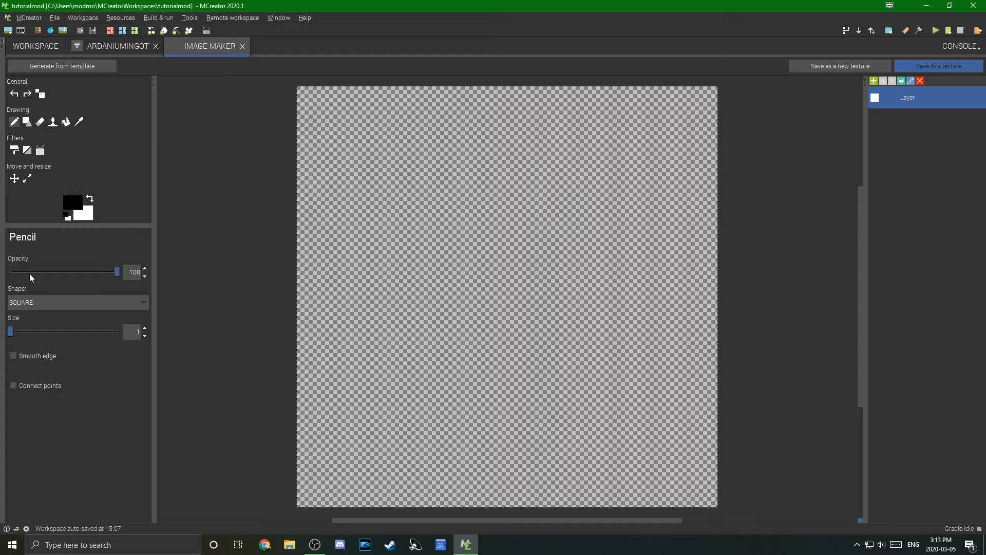
left_click_drag(115, 275, 50, 278)
left_click(343, 208)
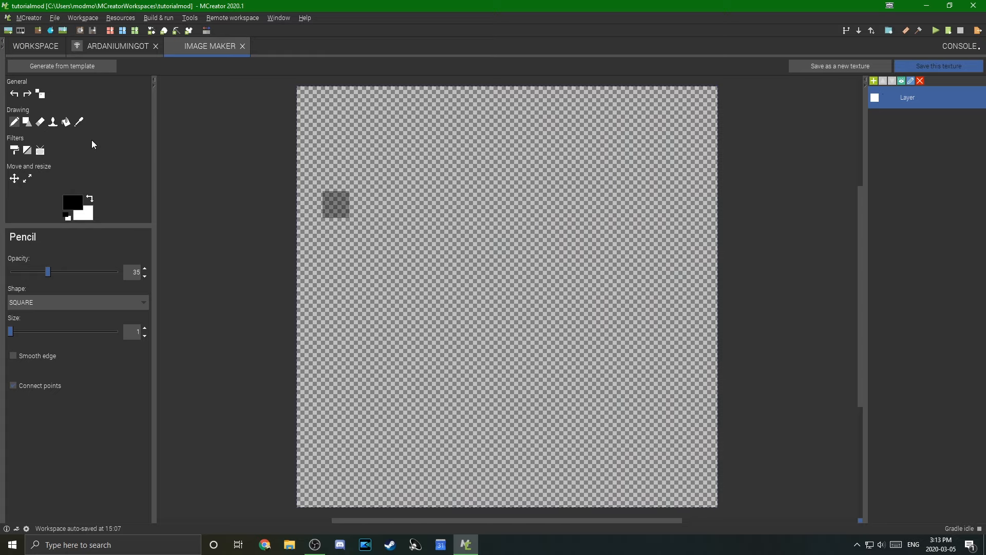
key("ctrl+z")
left_click(45, 271)
left_click_drag(37, 272, 117, 272)
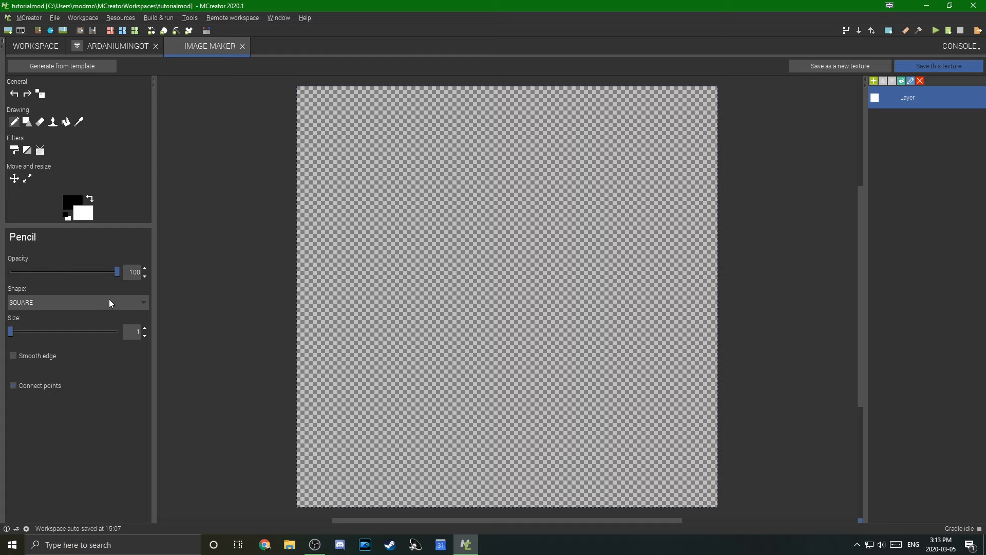
Try other Pencil shapes such as FRAME, and set the shape back to SQUARE
left_click(112, 302)
left_click(106, 333)
left_click(34, 303)
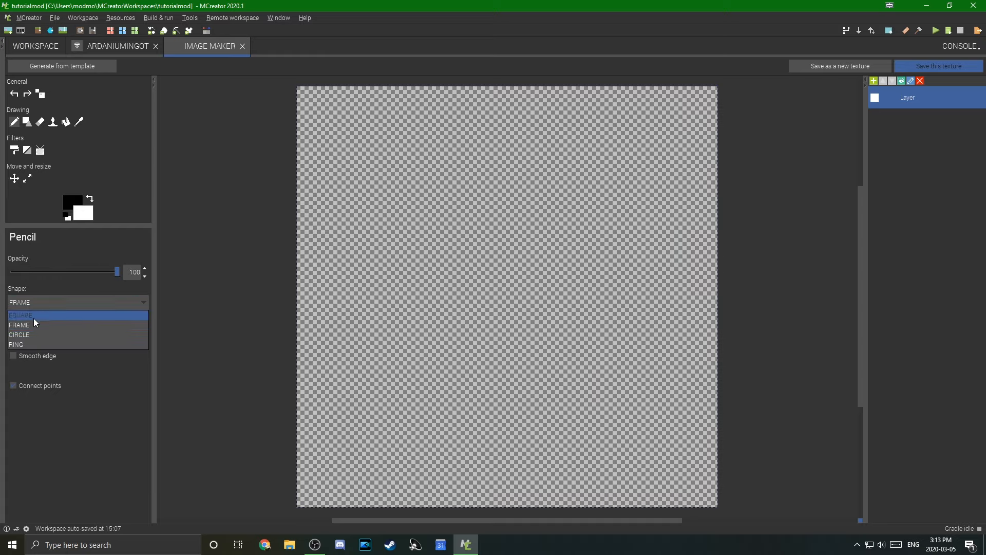
left_click(34, 334)
left_click(34, 304)
left_click(35, 313)
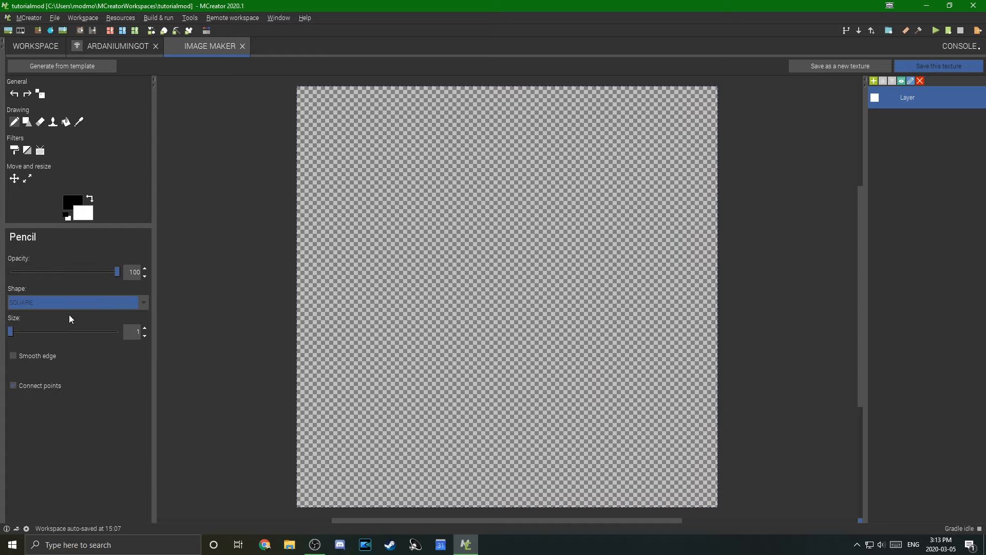
Set the Pencil size to 8 and paint two black squares, one above the other, on the canvas's left half
mouse_move(10, 331)
left_mouse_down()
mouse_move(74, 337)
mouse_move(22, 335)
left_mouse_up()
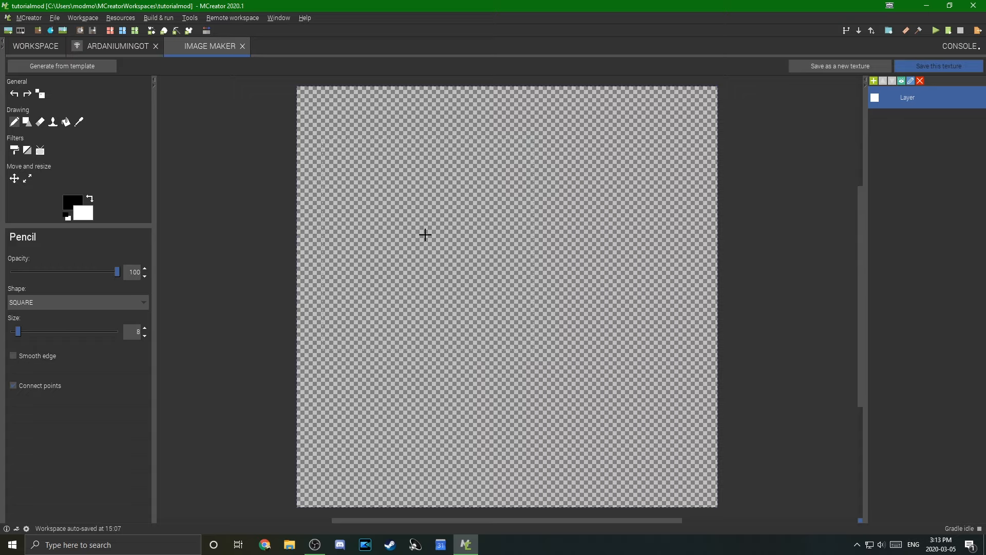
left_click(407, 200)
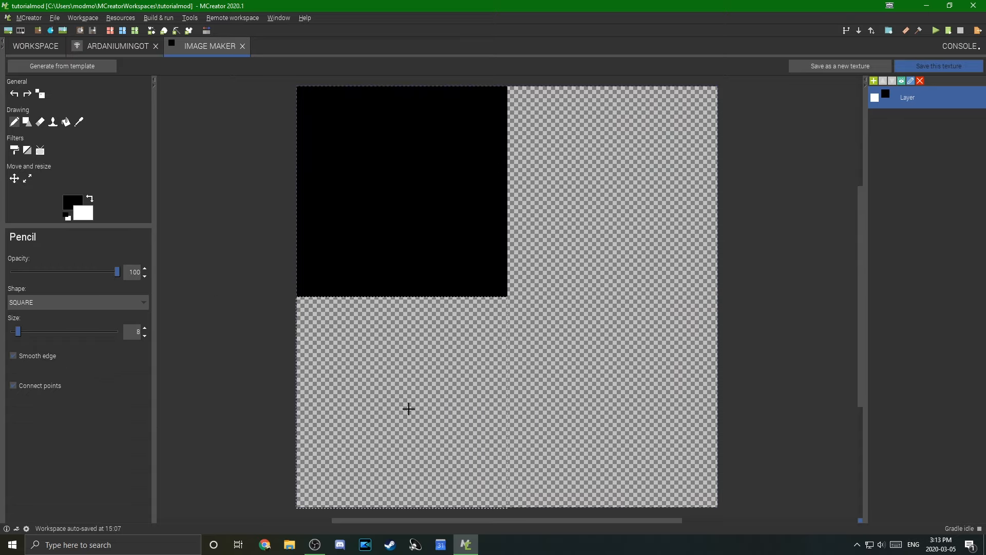
left_click(428, 402)
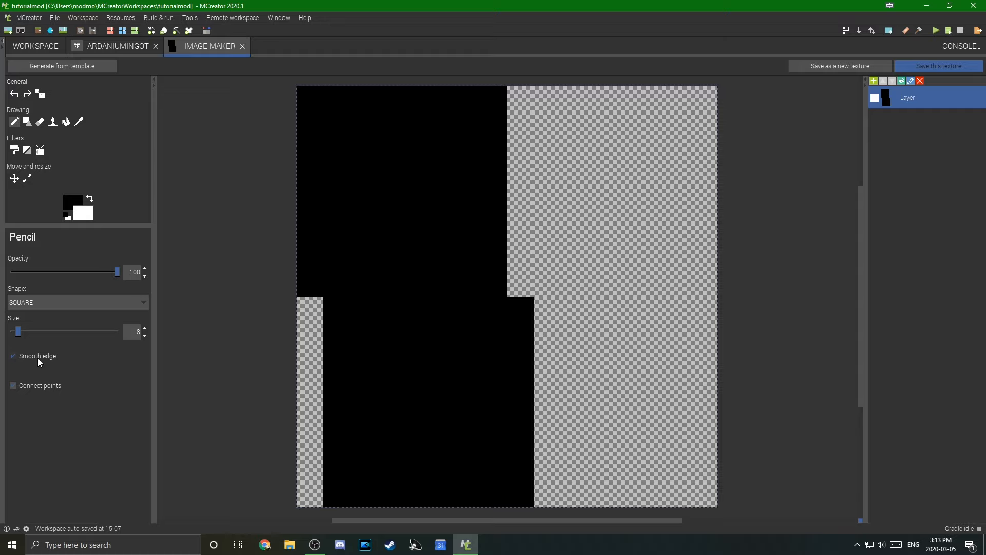
Draw a black rectangle about 6 by 8 pixels on the canvas's right half with the Shape tool set to SQUARE
left_click(26, 125)
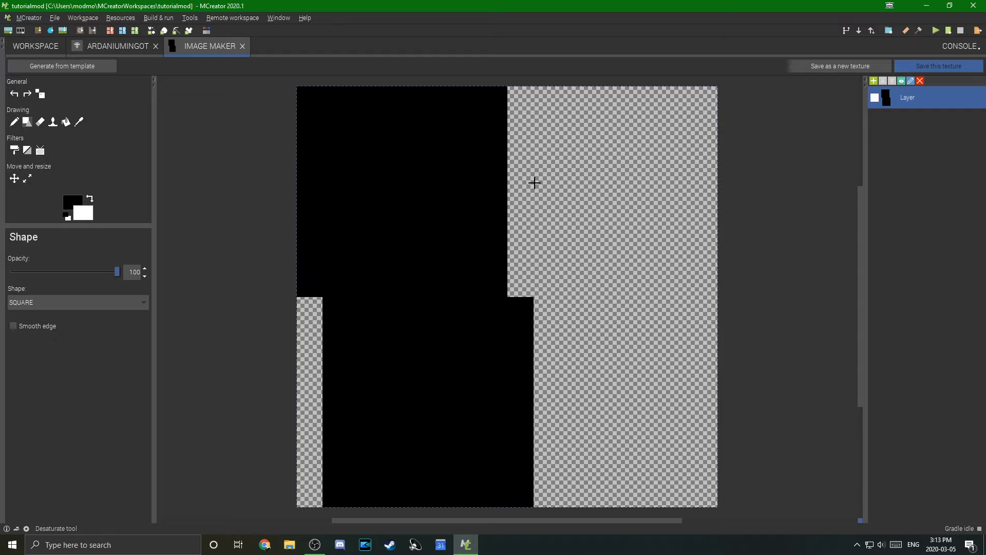
left_click(537, 184)
left_click_drag(564, 213, 712, 383)
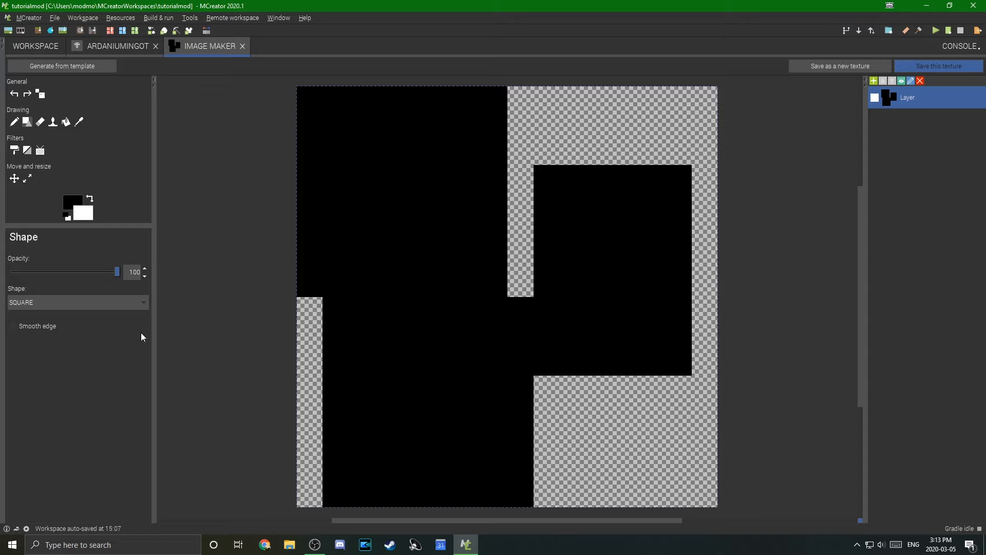
Clear all the black shapes from the canvas with the Eraser
left_click(40, 122)
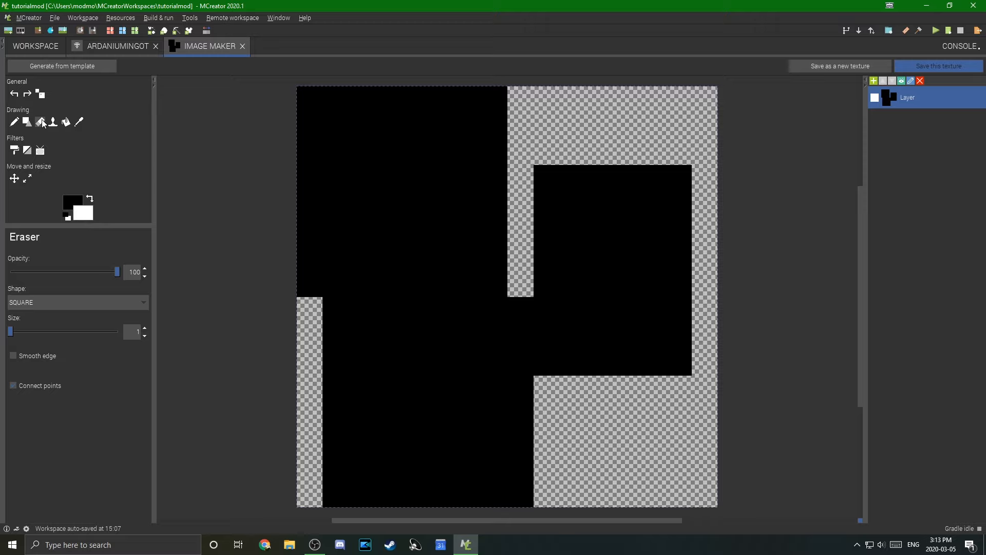
mouse_move(27, 331)
left_mouse_down()
mouse_move(40, 331)
mouse_move(10, 331)
left_mouse_up()
left_click(536, 257)
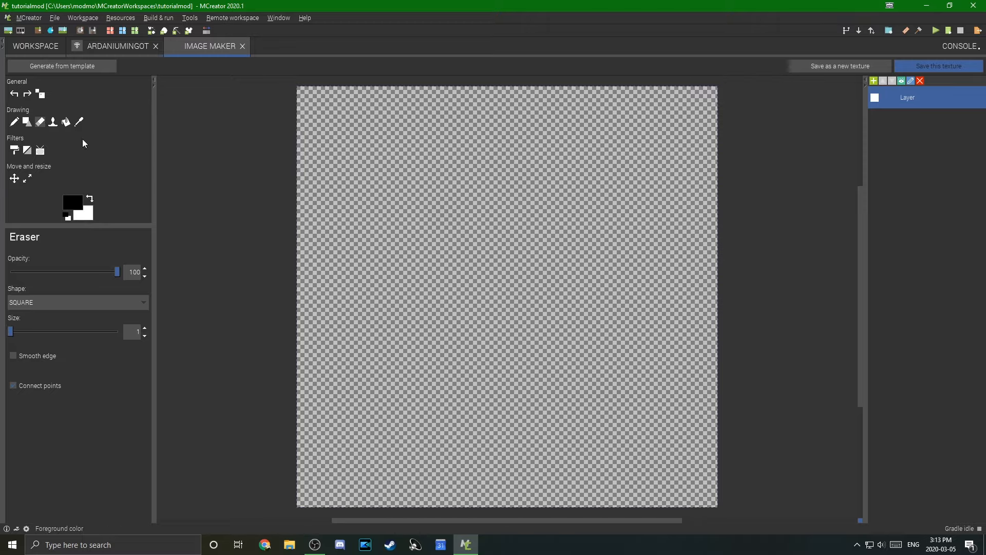
Stamp the dark coal texture onto the canvas at 16 by 16, and undo the stamp
left_click(52, 122)
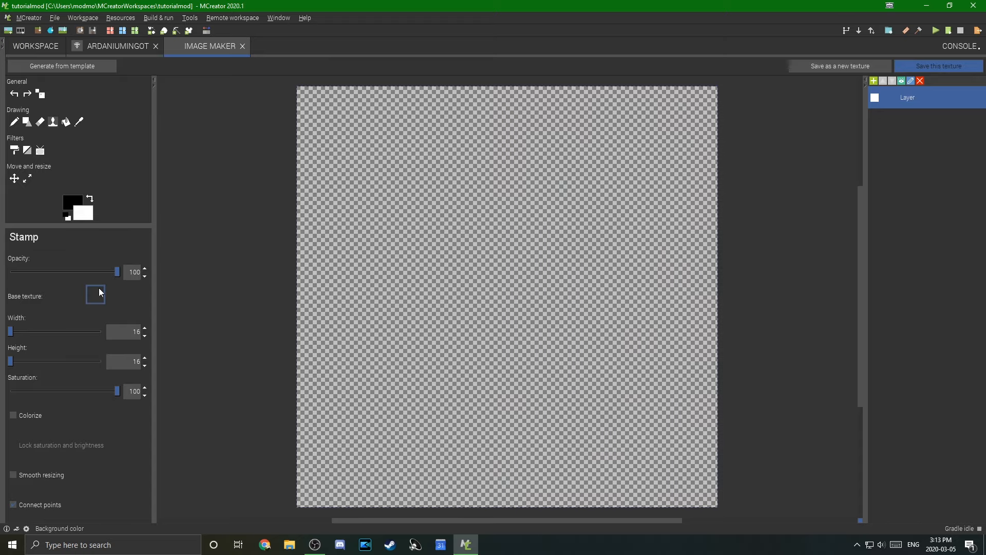
left_click(96, 295)
left_click(466, 327)
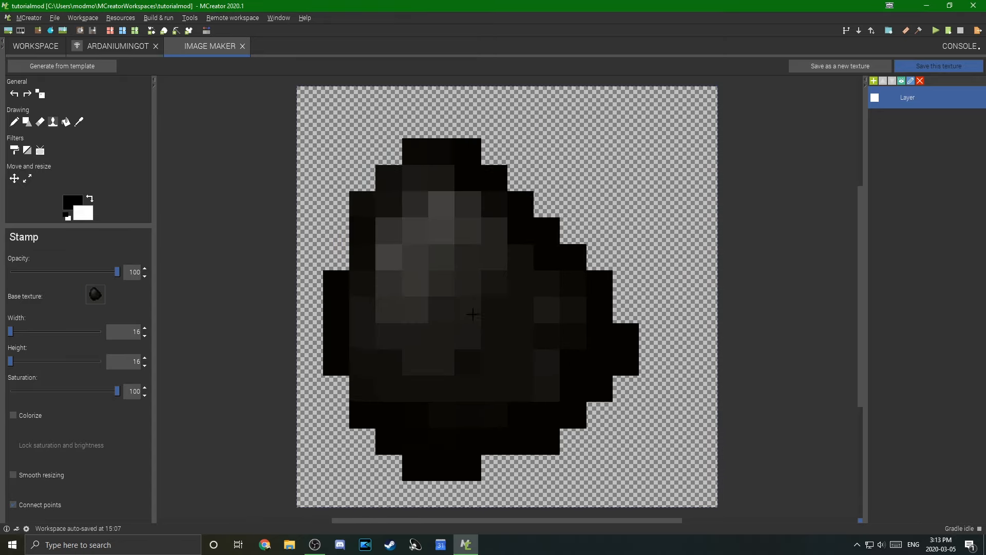
left_click(504, 295)
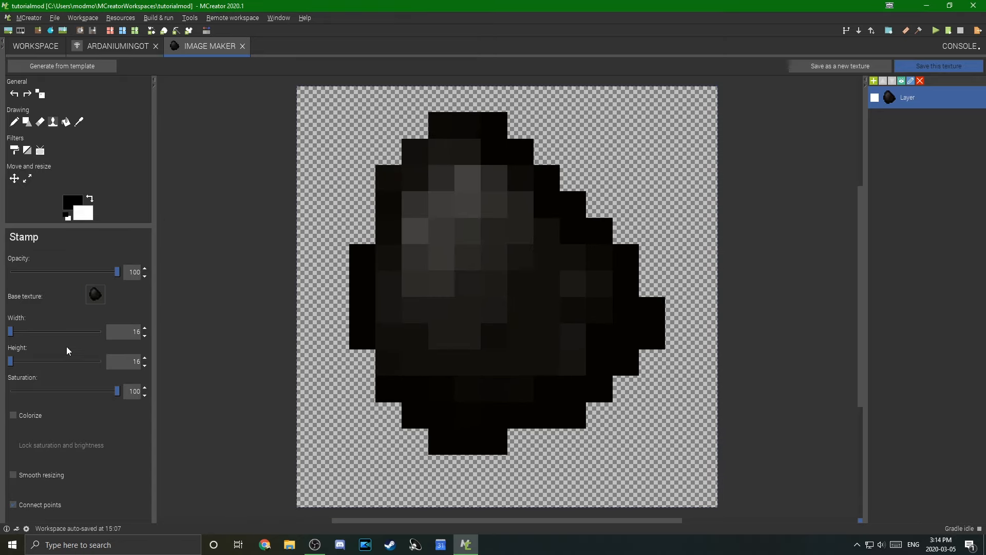
left_click(94, 295)
left_click(505, 356)
left_click(14, 93)
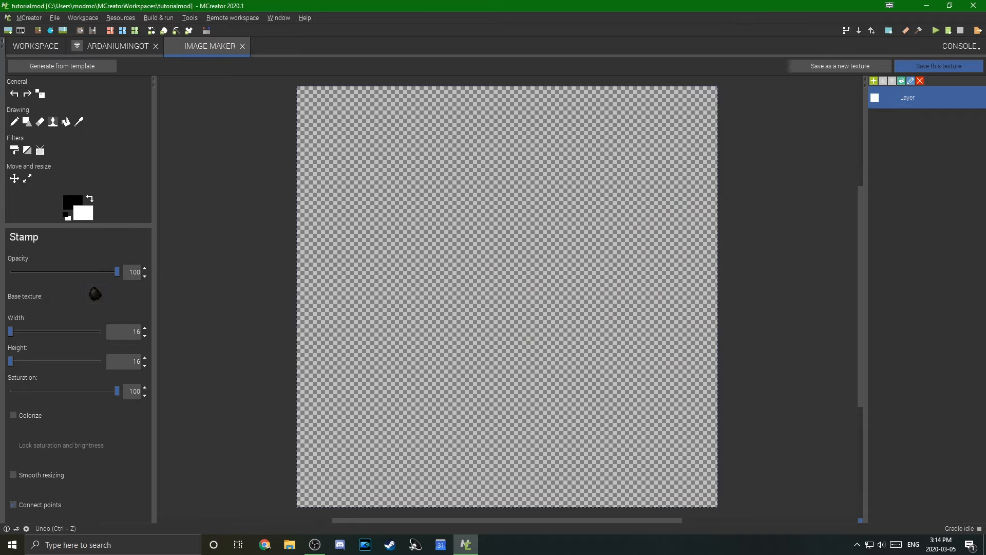
Flood-fill the canvas with black, undo the fill, and activate the Color picker
left_click(66, 122)
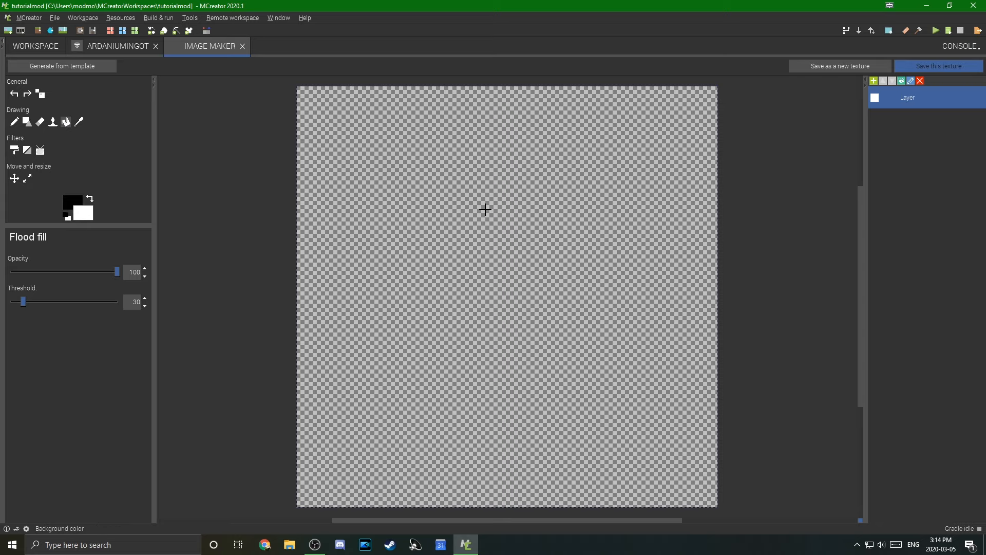
left_click(485, 209)
key("ctrl+z")
left_click(79, 122)
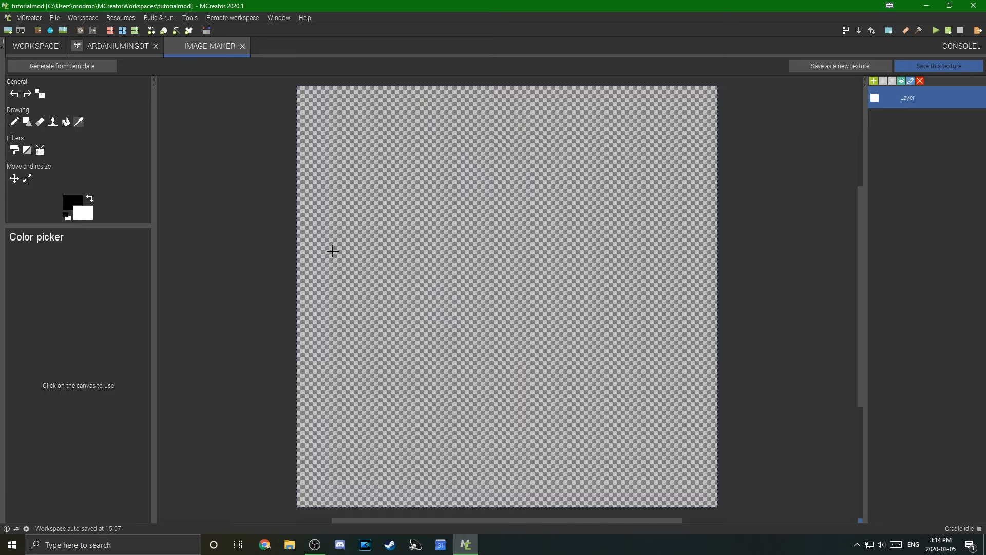
Set the foreground colour to bright red, and paint over the canvas with the Pencil before undoing the painting
left_click(14, 121)
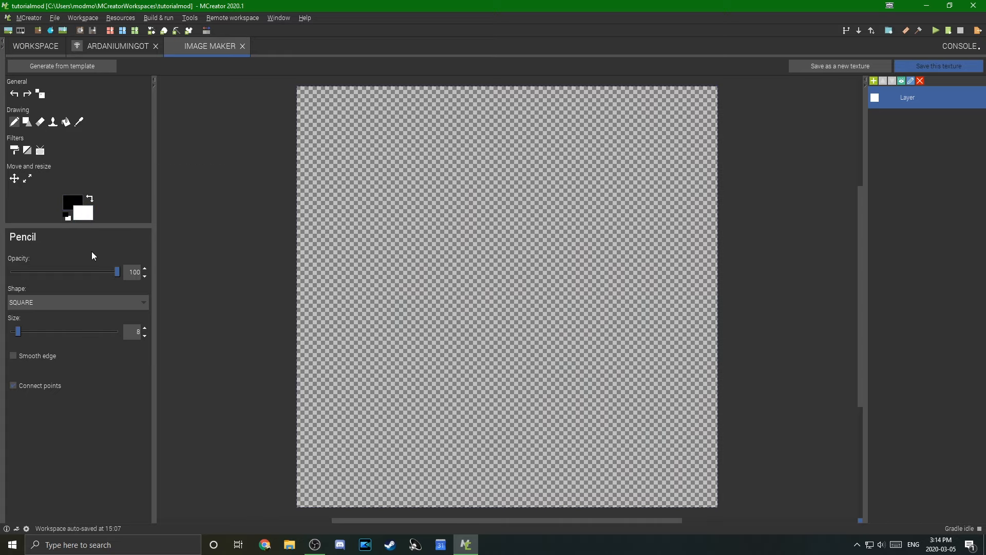
left_click(73, 201)
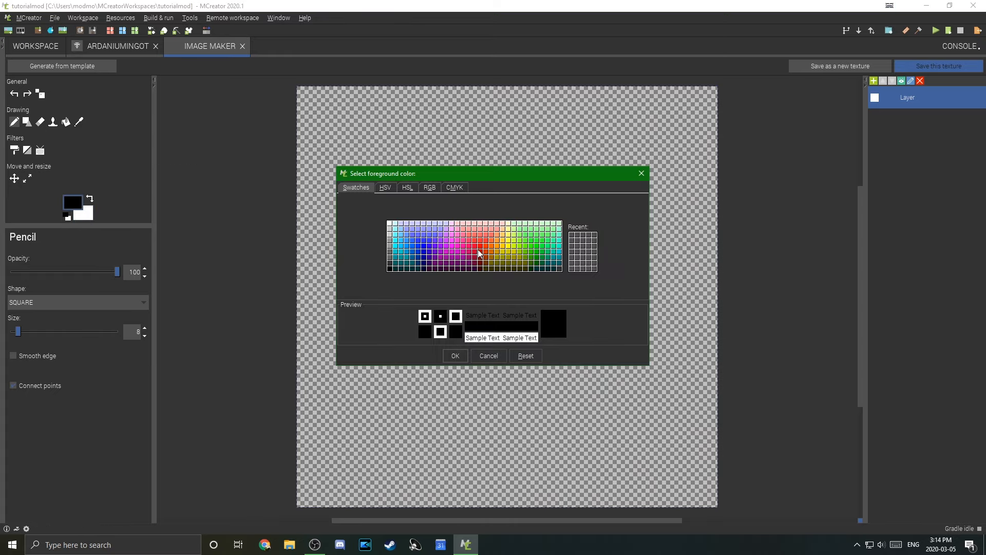
left_click(479, 254)
left_click(455, 355)
mouse_move(416, 241)
left_mouse_down()
mouse_move(495, 304)
mouse_move(447, 391)
mouse_move(502, 158)
mouse_move(363, 447)
mouse_move(464, 346)
left_mouse_up()
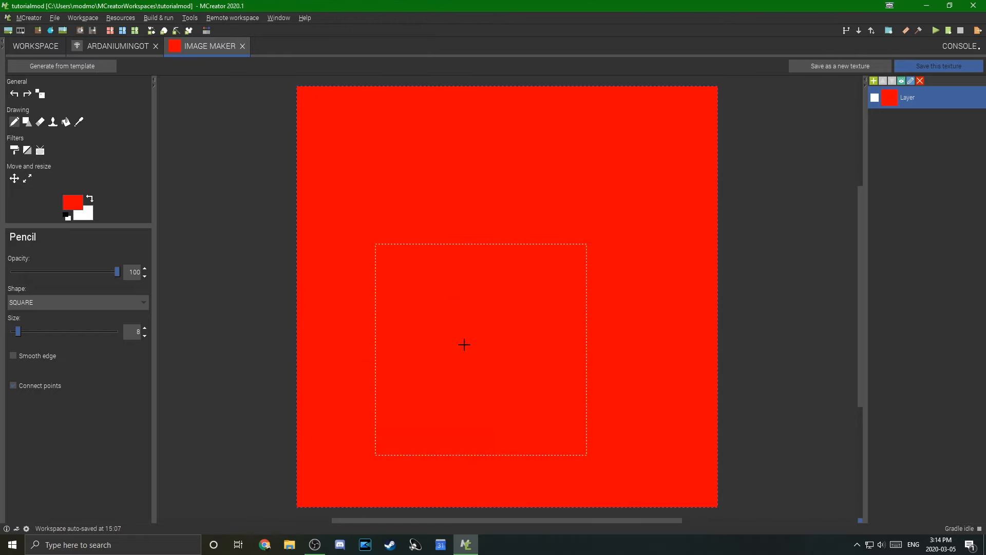
left_click(14, 95)
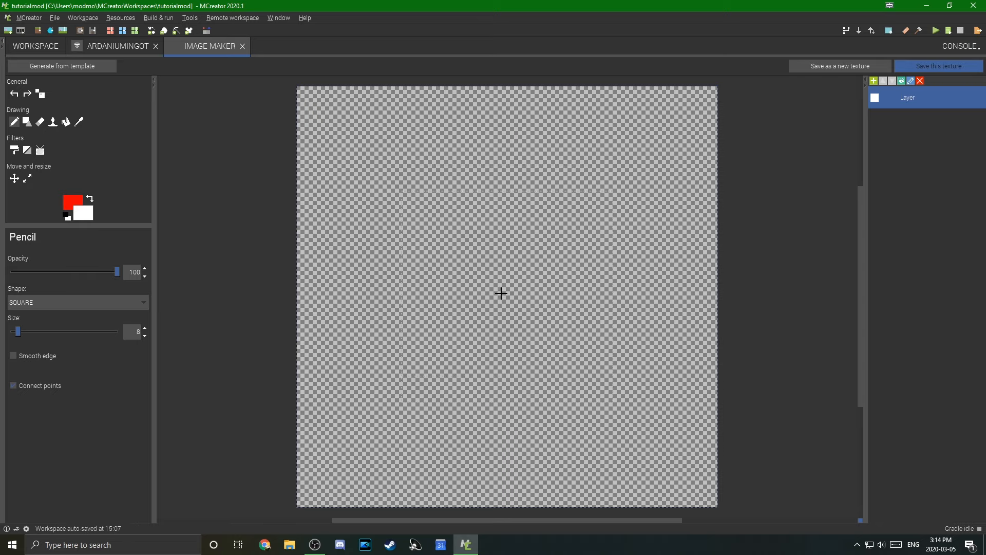
Start generating a texture from a template, and choose the ingot_bright texture for both layer 1 and layer 2
left_click(75, 67)
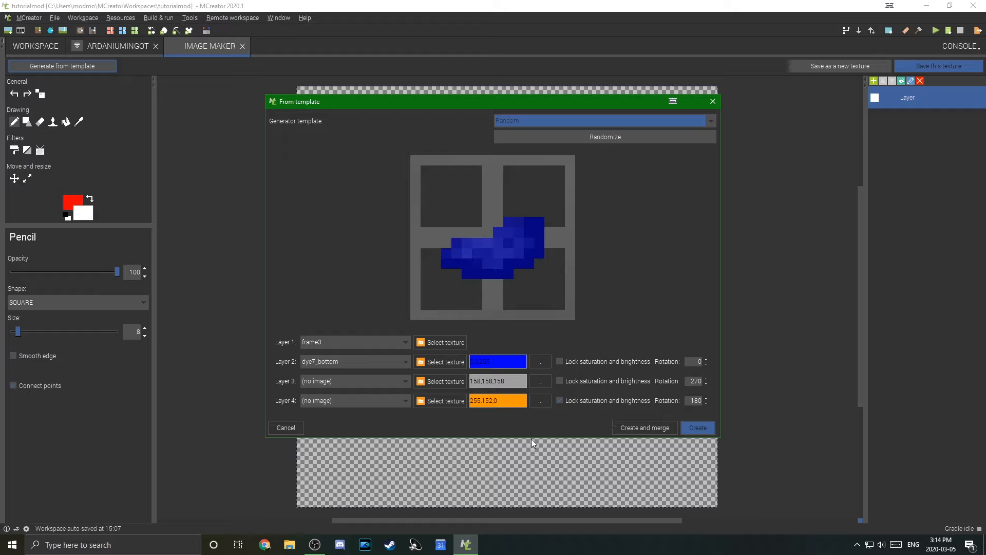
left_click(322, 341)
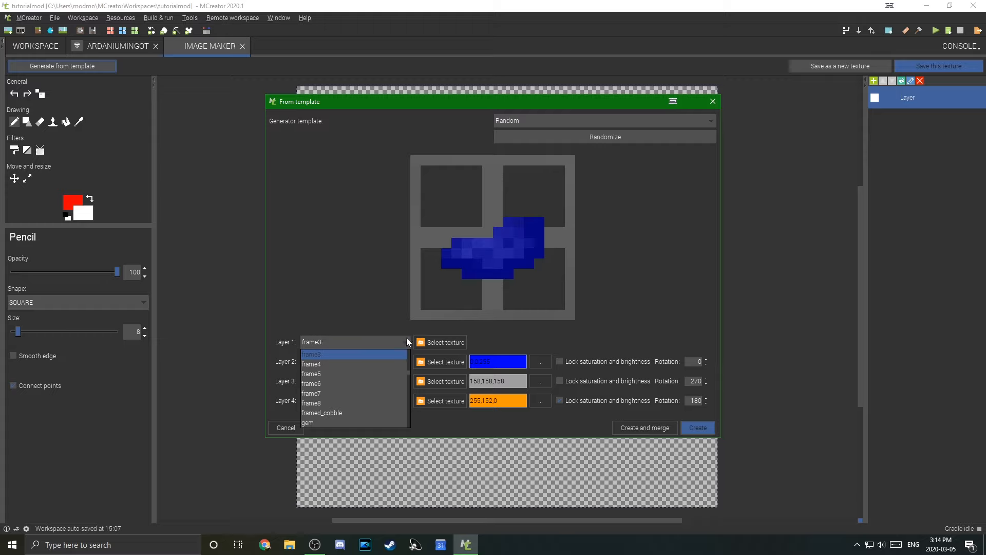
left_click(406, 338)
left_click(325, 339)
scroll(336, 390, "up", 2)
left_click(442, 341)
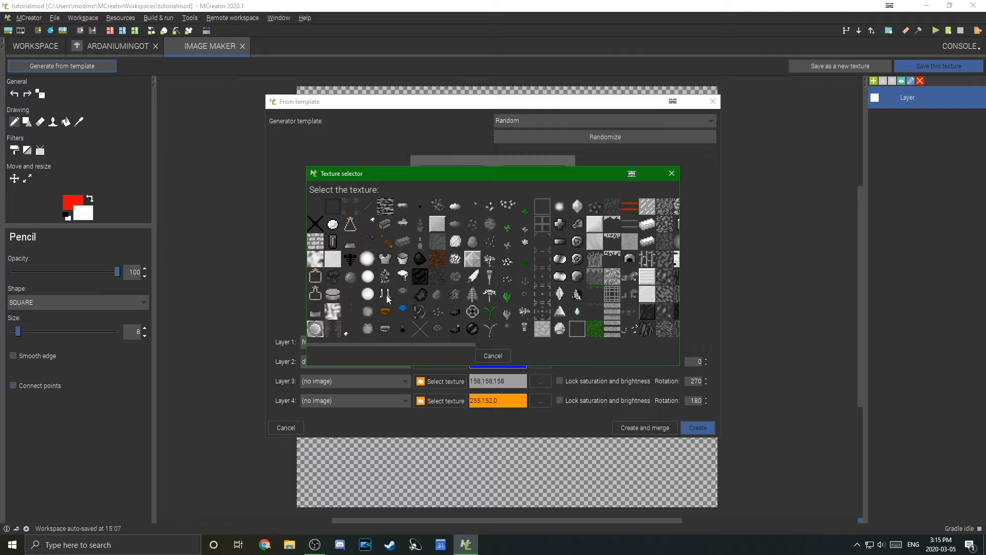
scroll(446, 321, "right", 2)
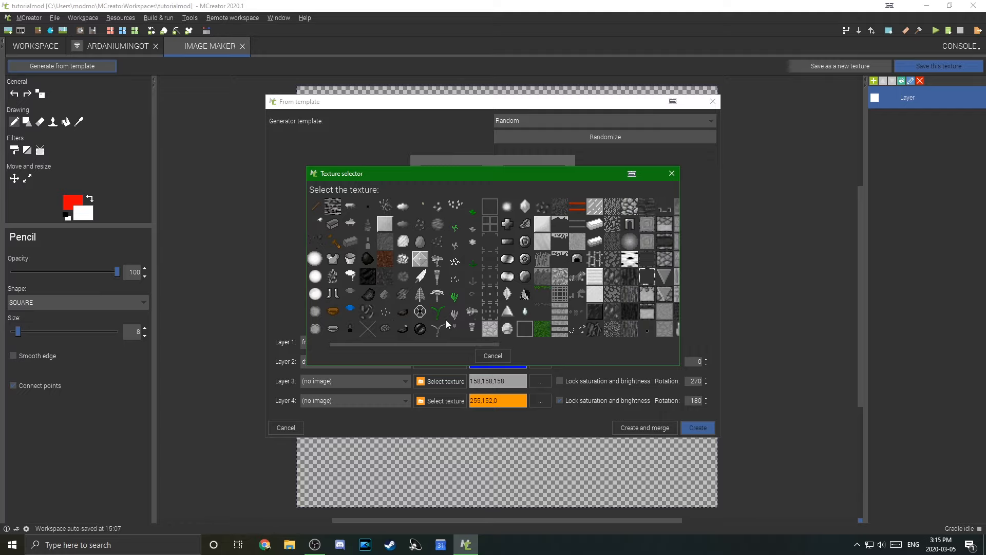
left_click(596, 224)
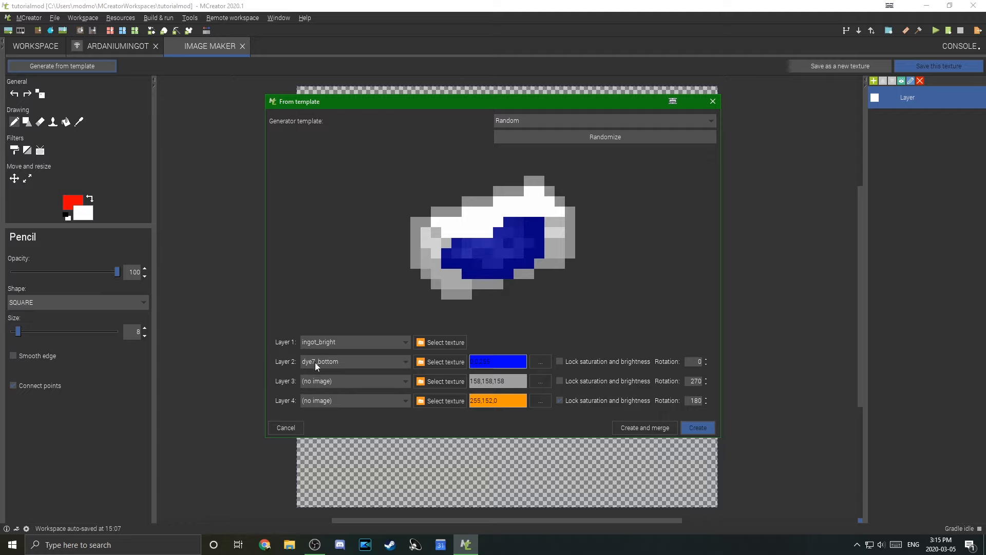
left_click(435, 362)
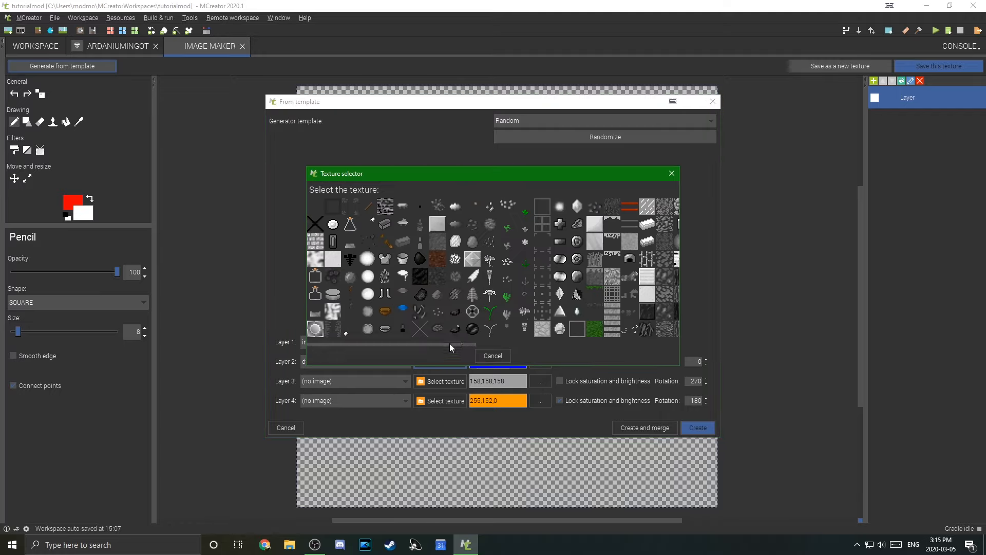
left_click(642, 228)
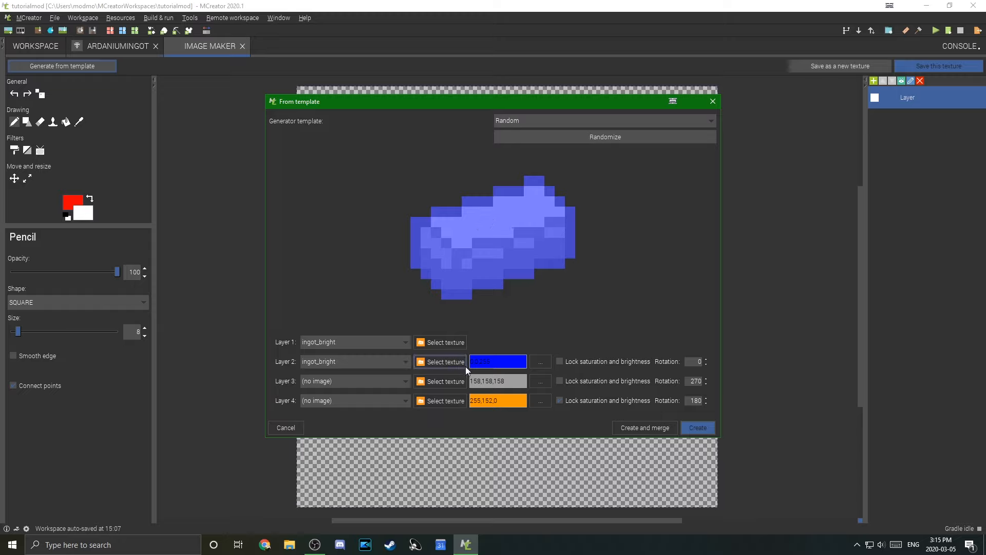
Set layer 2's colour to magenta (255,0,255) and lock its saturation and brightness
left_click(541, 365)
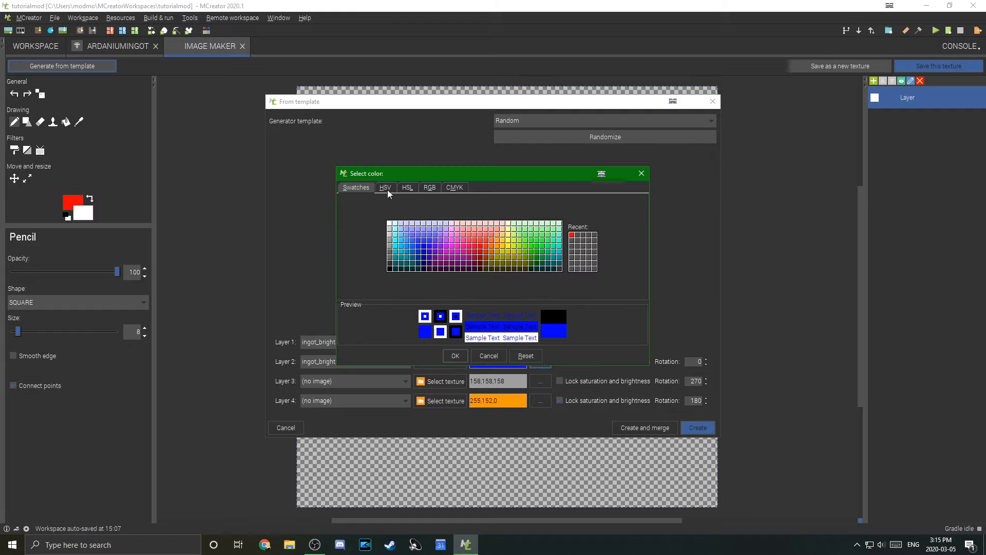
left_click_drag(402, 173, 188, 230)
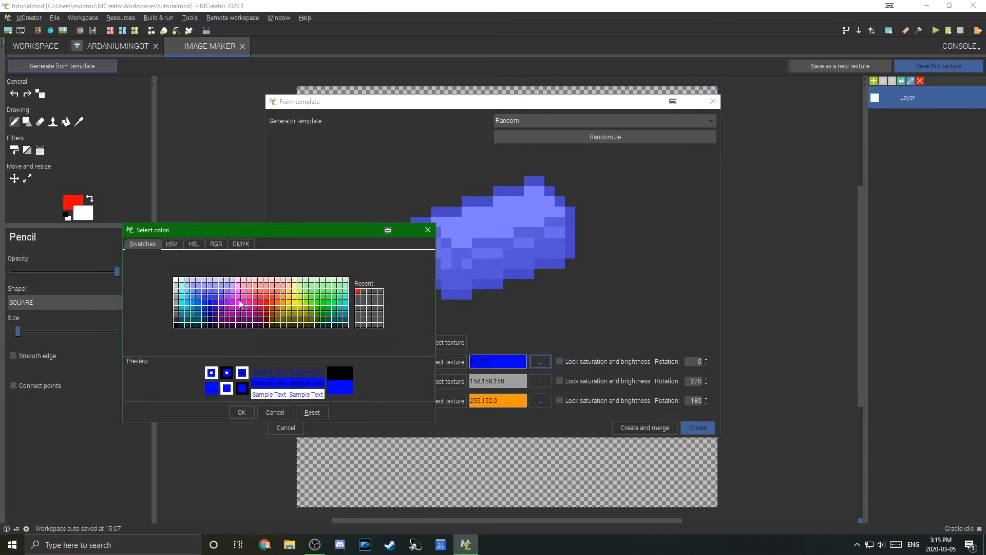
left_click(240, 299)
left_click(240, 299)
left_click(238, 305)
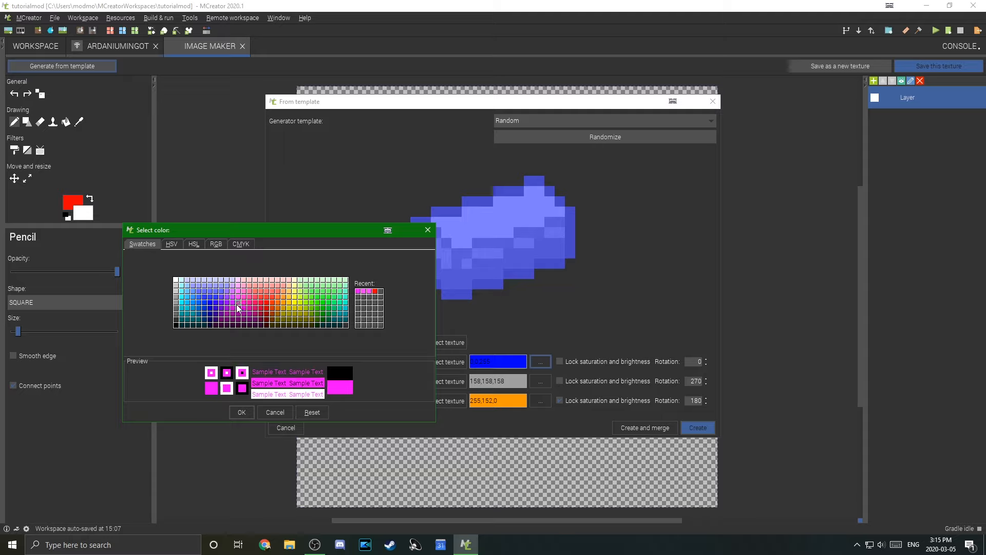
left_click(242, 412)
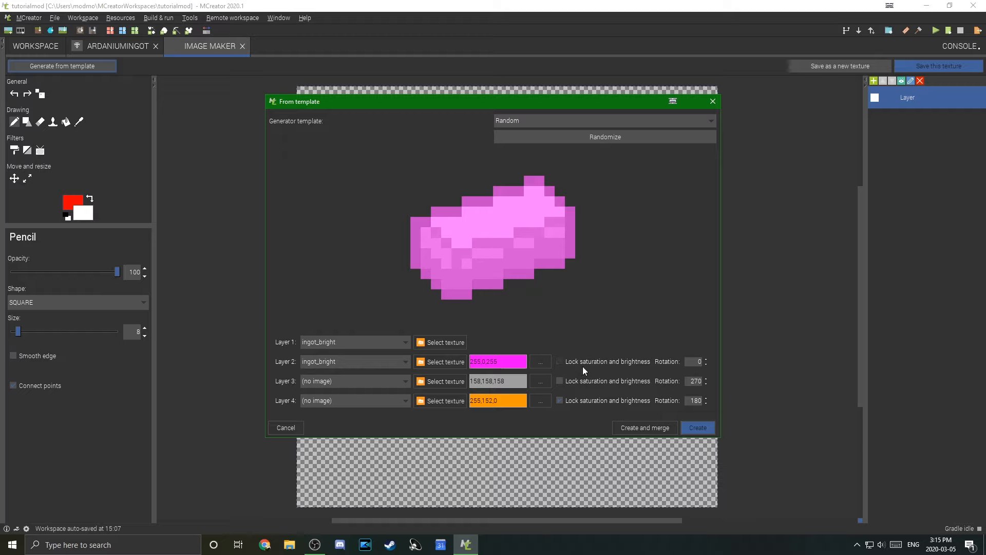
left_click(565, 363)
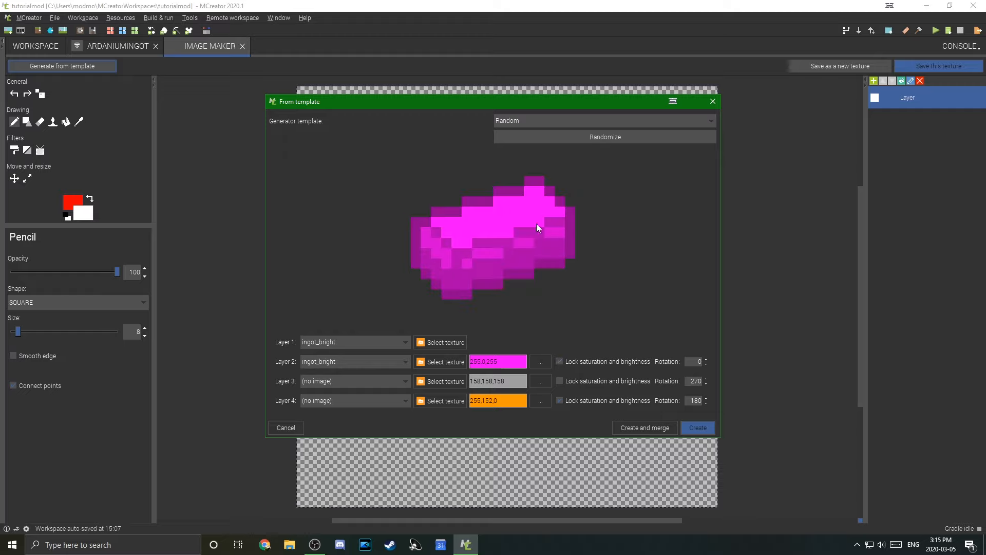
left_click(590, 362)
left_click(590, 361)
Try a different rotation on layer 2, and set it back to 0
left_click_drag(697, 362, 734, 361)
type("6")
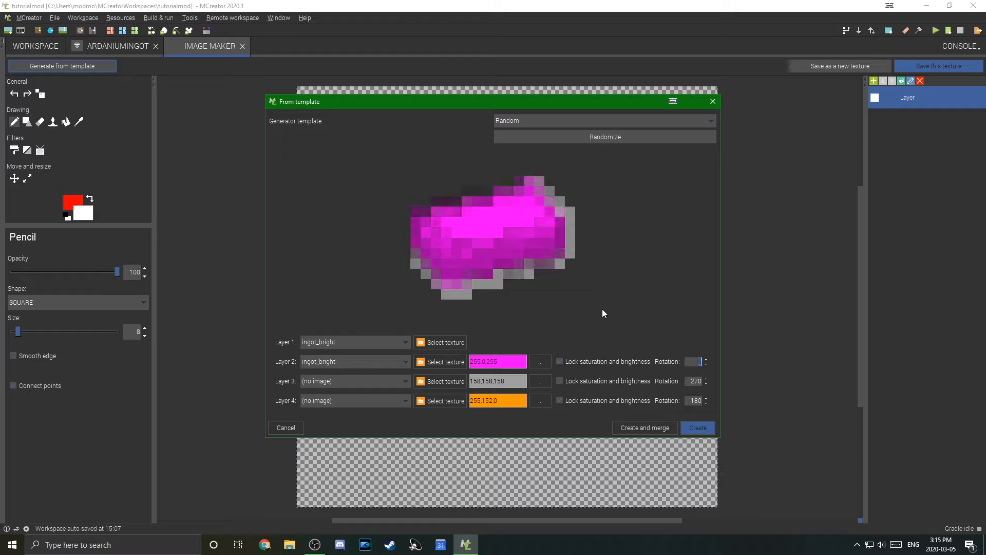
type("0")
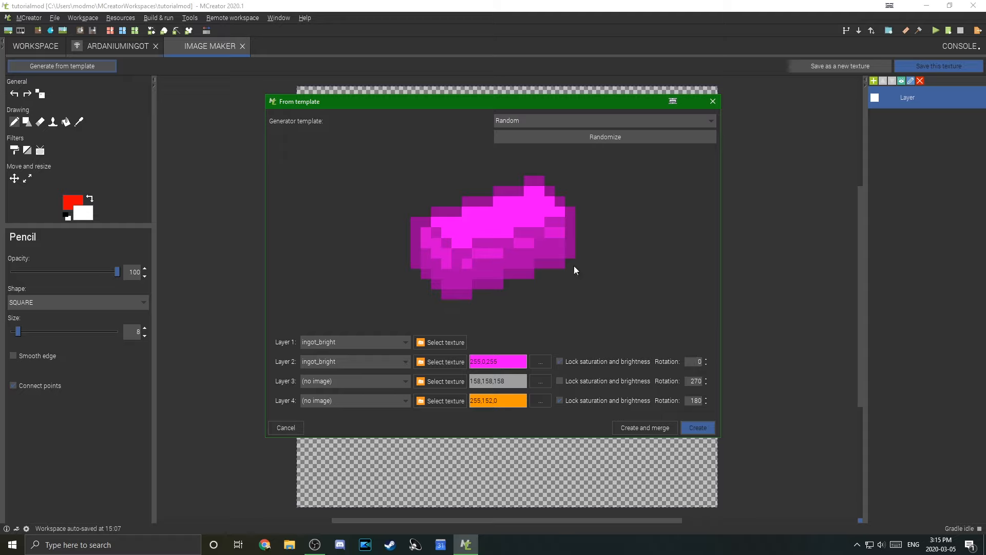
Try other colours for layer 2 in the RGB and HSV pickers, and reselect the recently used magenta
left_click(541, 362)
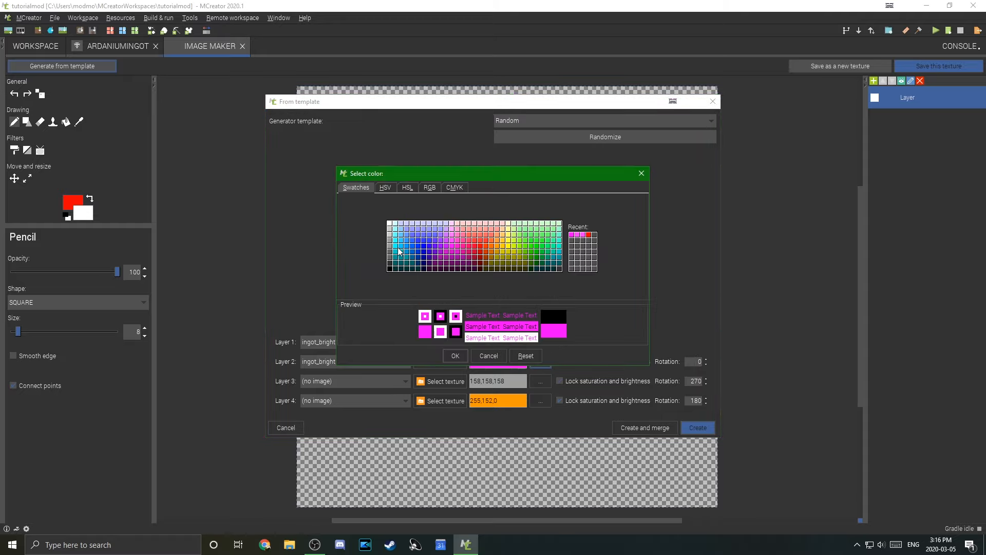
left_click(430, 187)
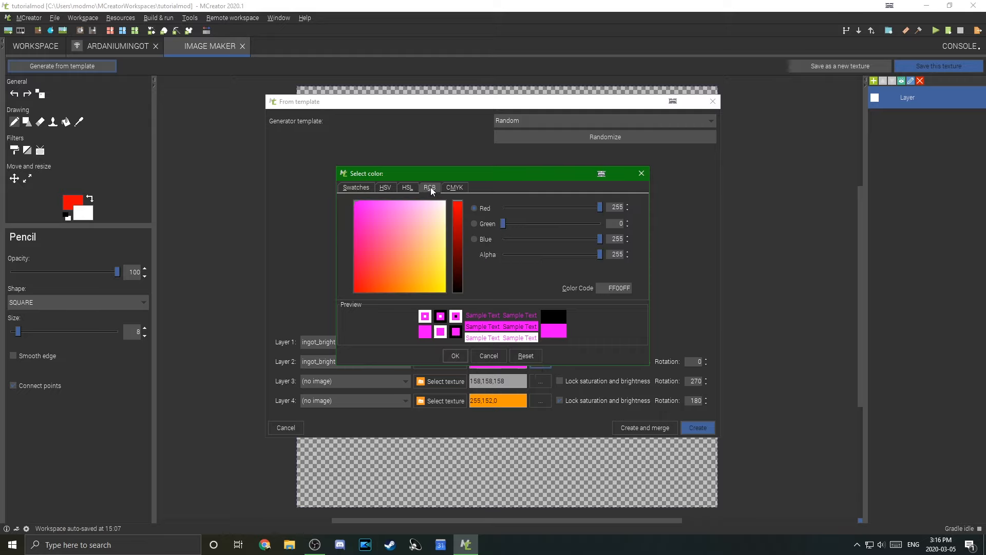
left_click(392, 188)
left_click(447, 203)
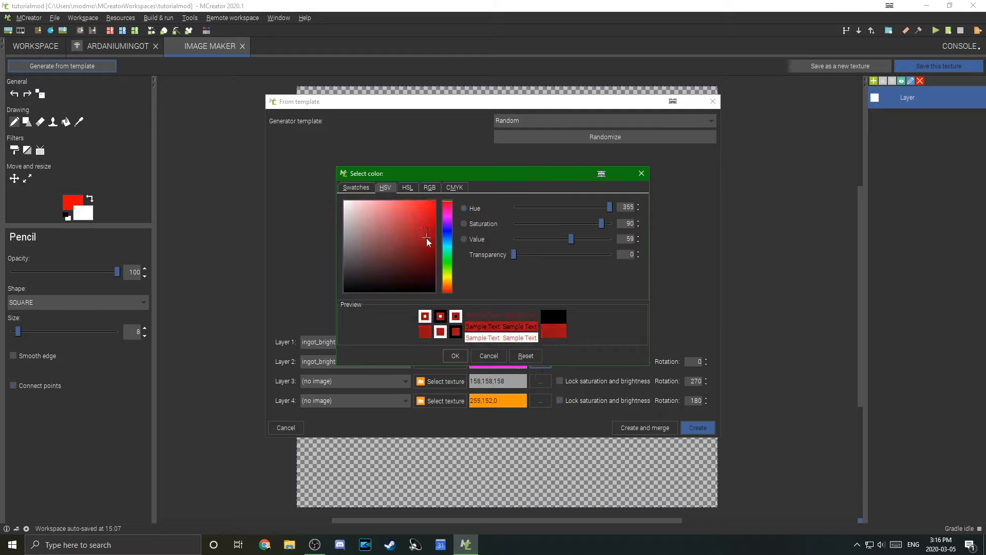
left_click_drag(426, 238, 359, 245)
left_click(356, 187)
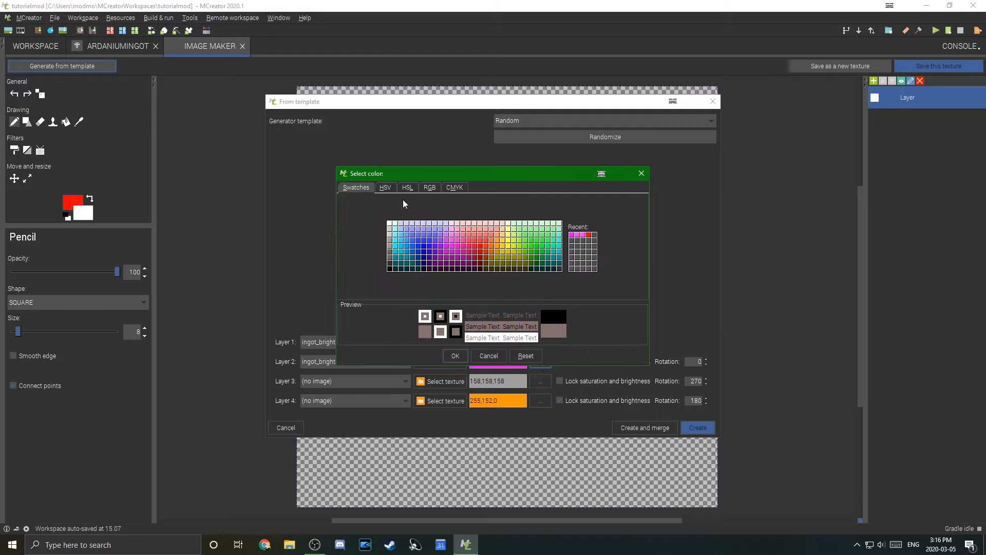
left_click(574, 240)
left_click(457, 356)
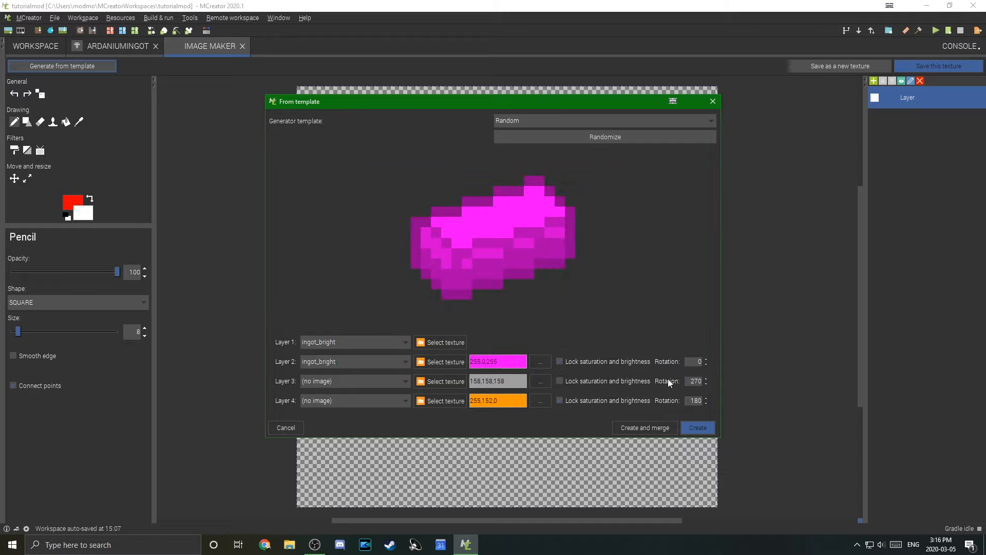
Create the ingot as a merged layer, and save it as an item texture named ardanium_ingot_texture
left_click(652, 432)
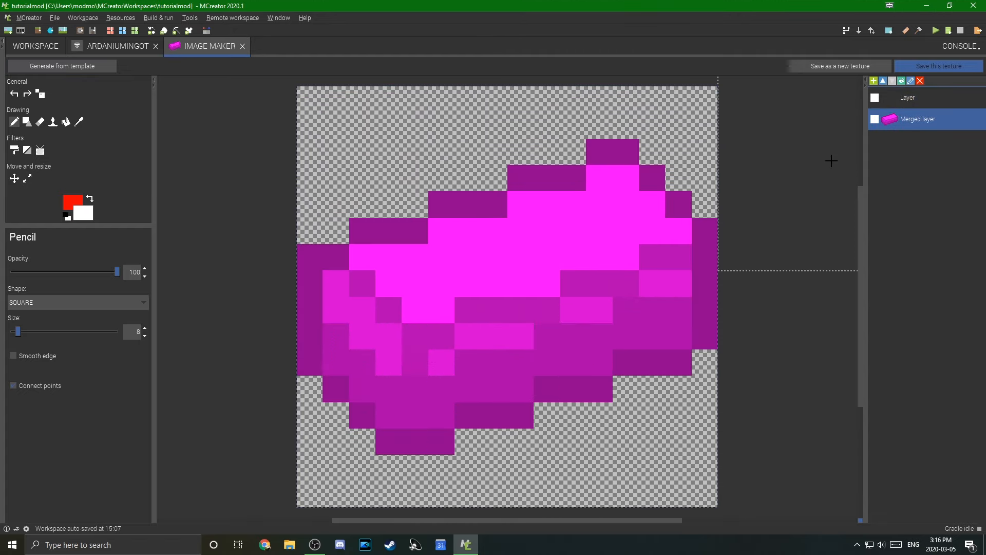
left_click(939, 65)
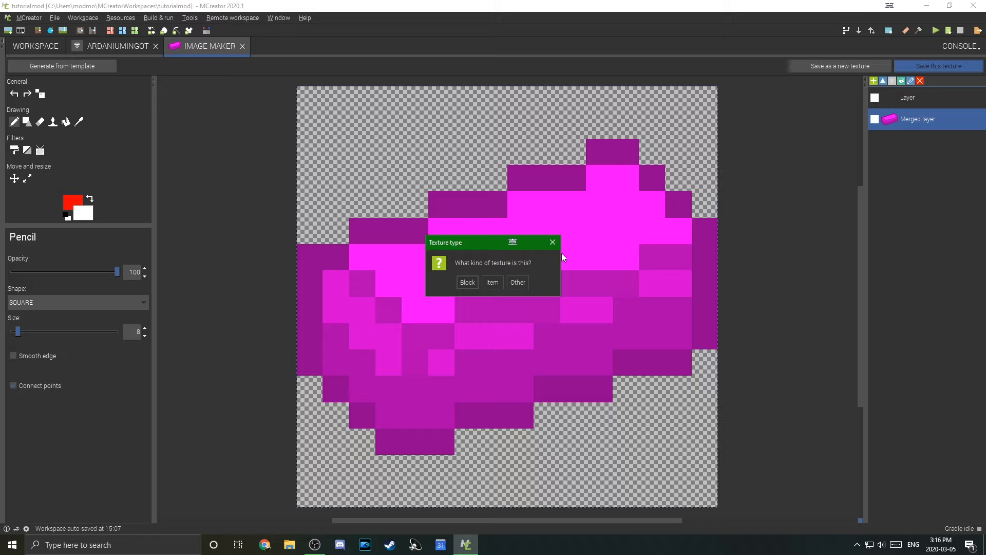
left_click_drag(451, 242, 448, 265)
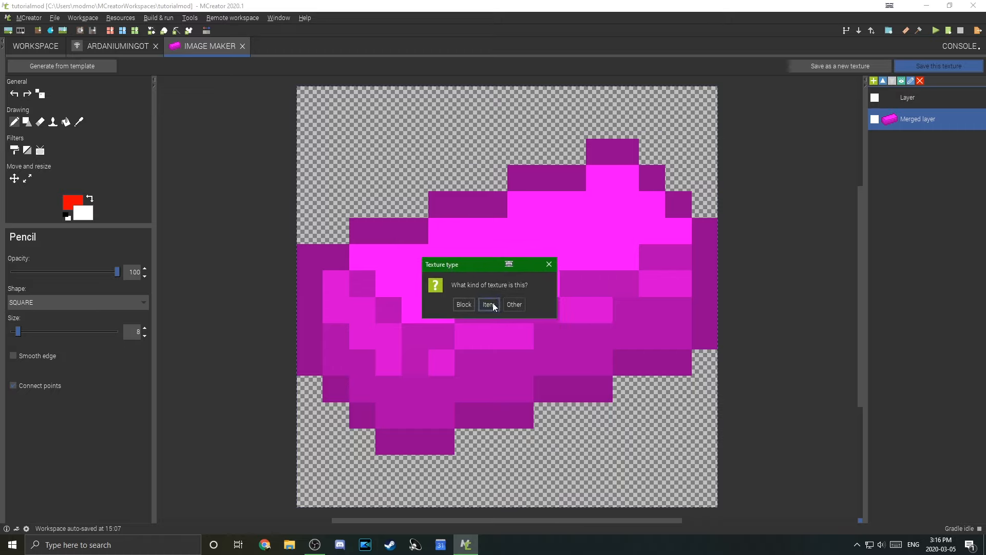
left_click(489, 304)
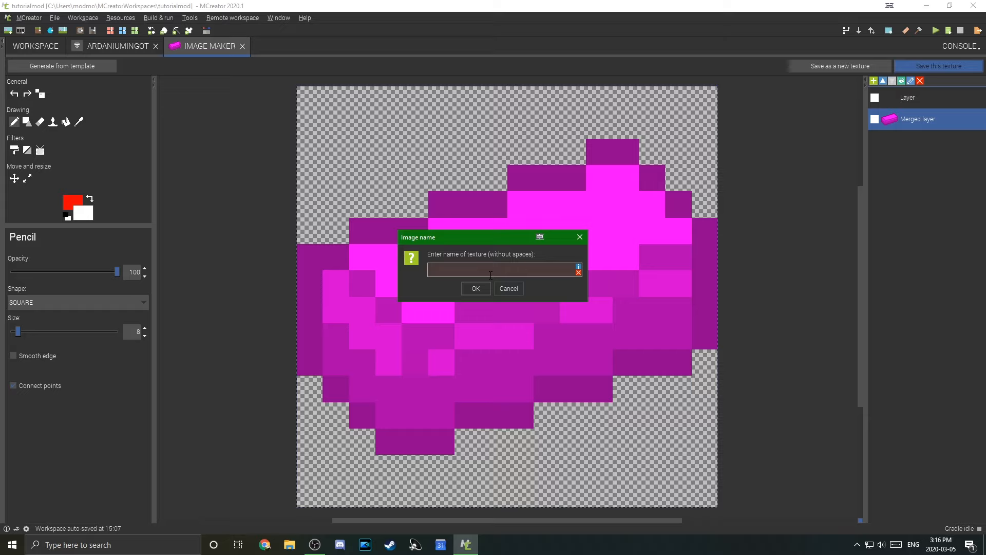
type("ardaniu")
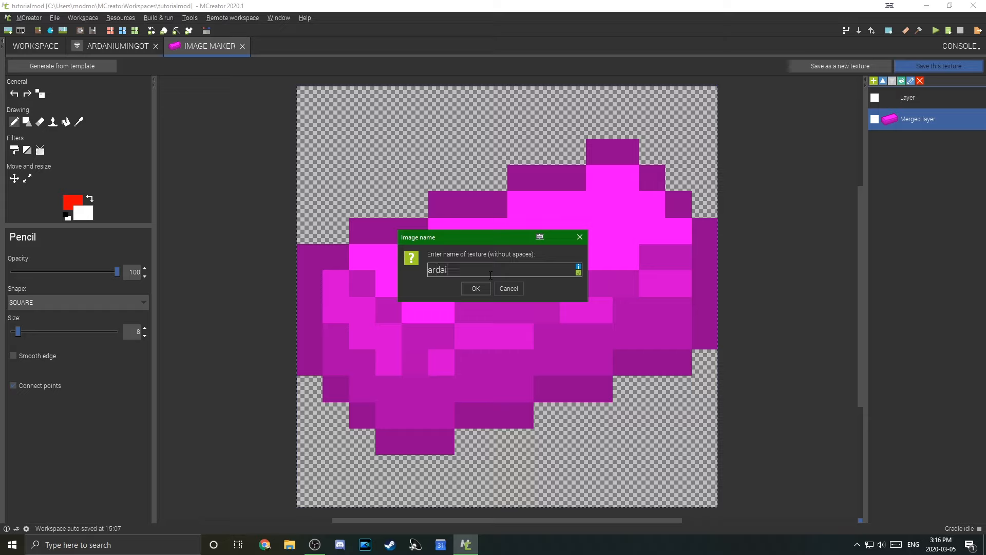
type("m_ingot_texture")
left_click_drag(548, 279, 374, 259)
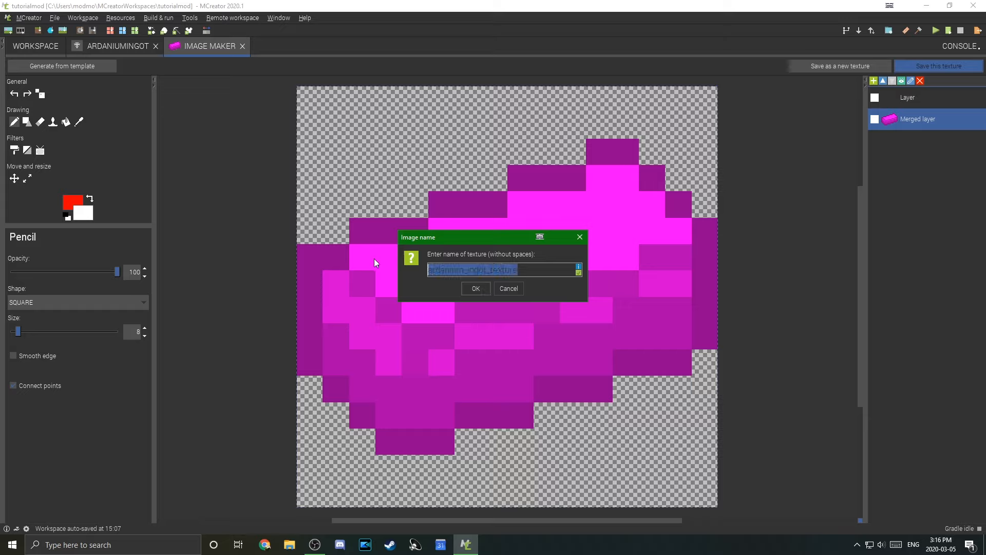
left_click(478, 289)
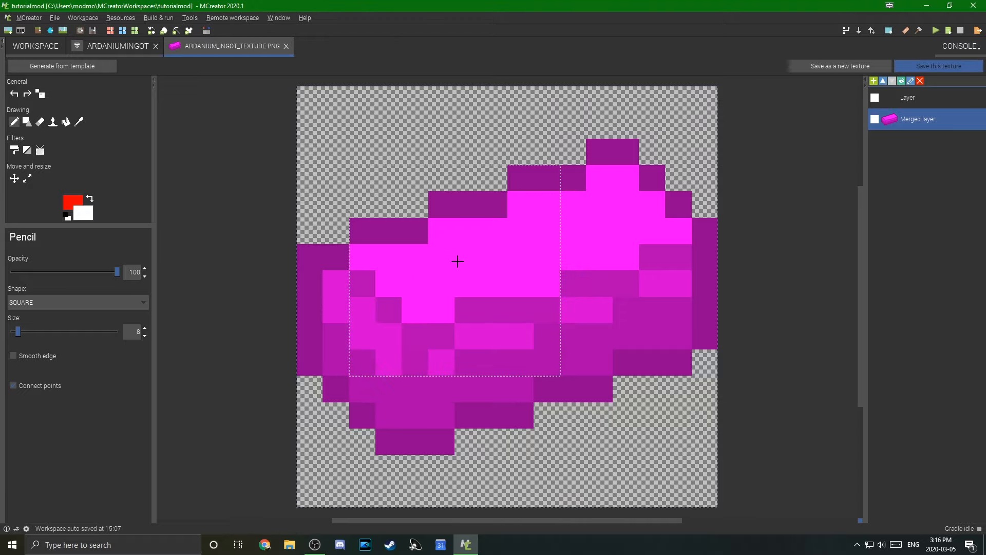
Close the saved ingot texture's image editor and return to the Ardanium ingot item
left_click(100, 50)
left_click(35, 46)
left_click(105, 46)
left_click(240, 51)
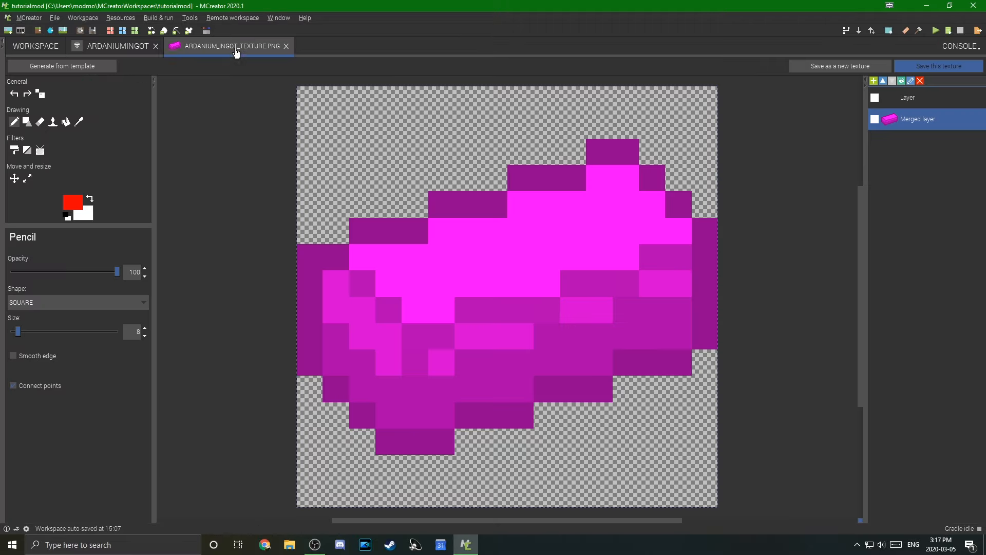
left_click(118, 46)
left_click(244, 52)
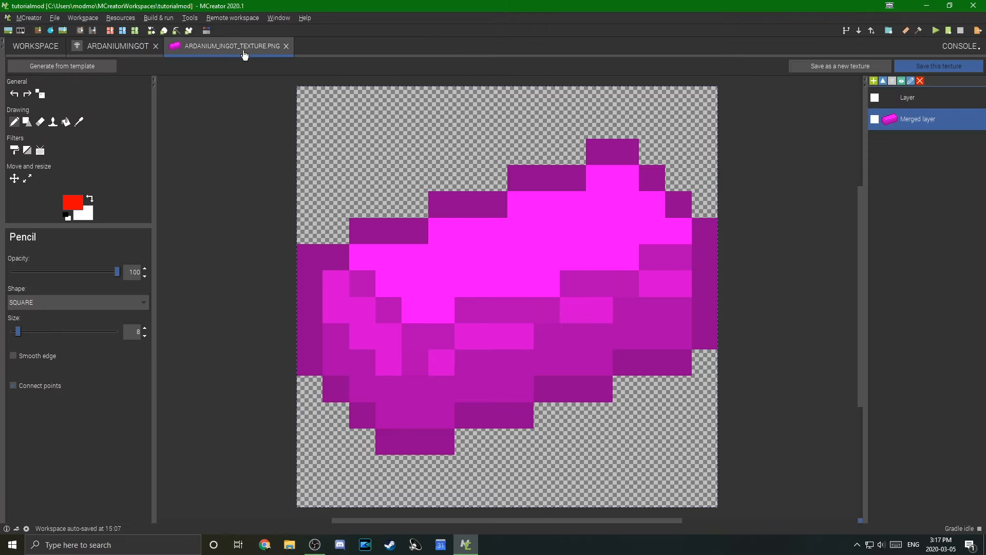
left_click(286, 46)
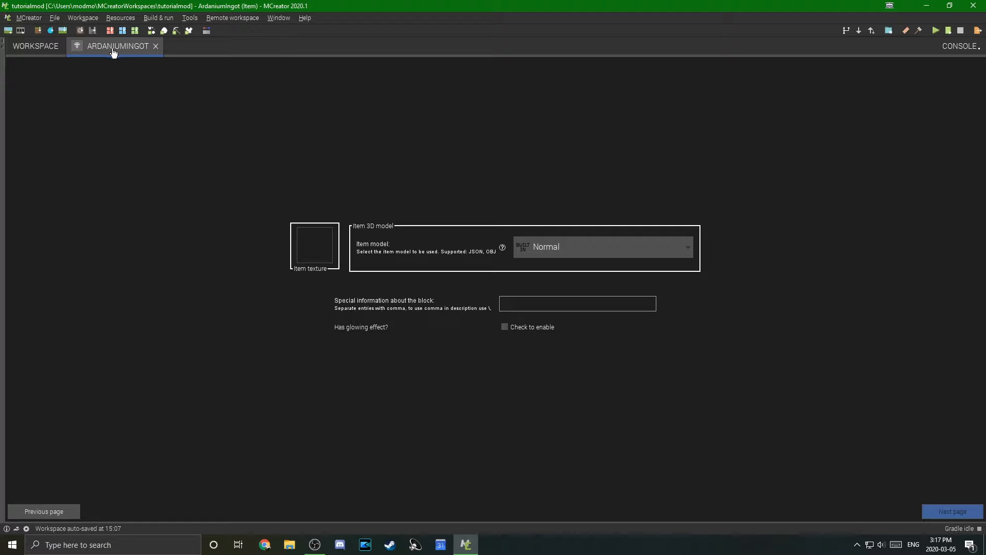
Assign the magenta ingot texture as the item texture, and continue to the item's properties page
left_click(298, 250)
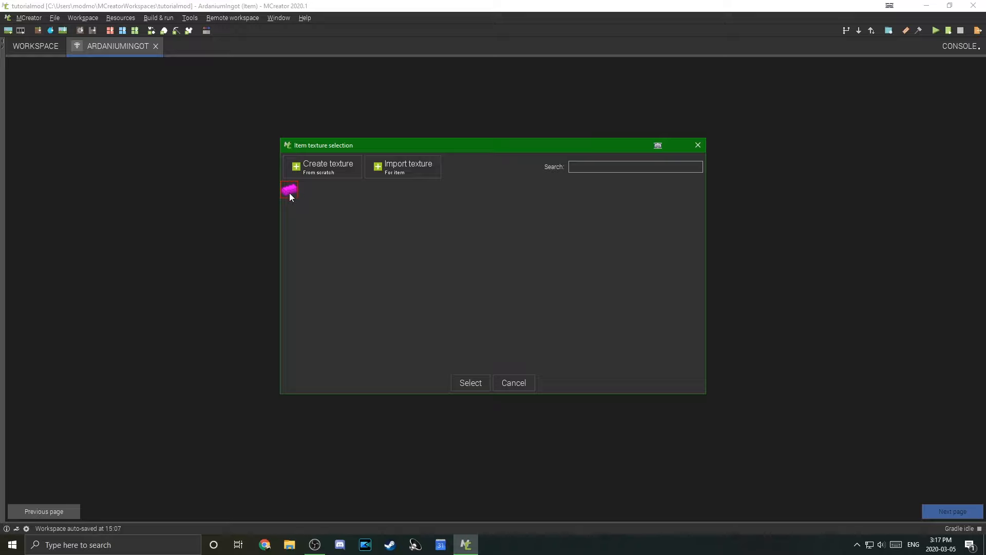
left_click(465, 381)
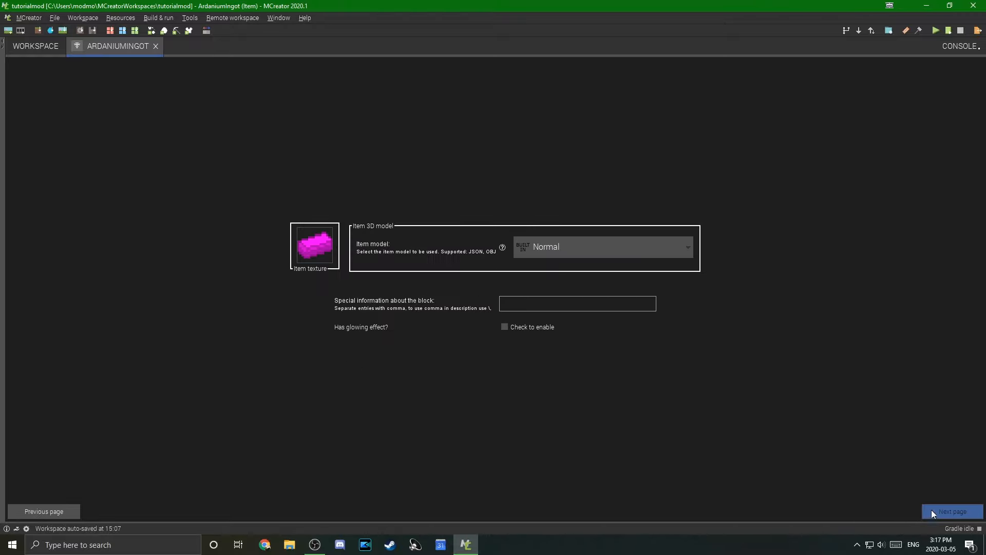
left_click(944, 512)
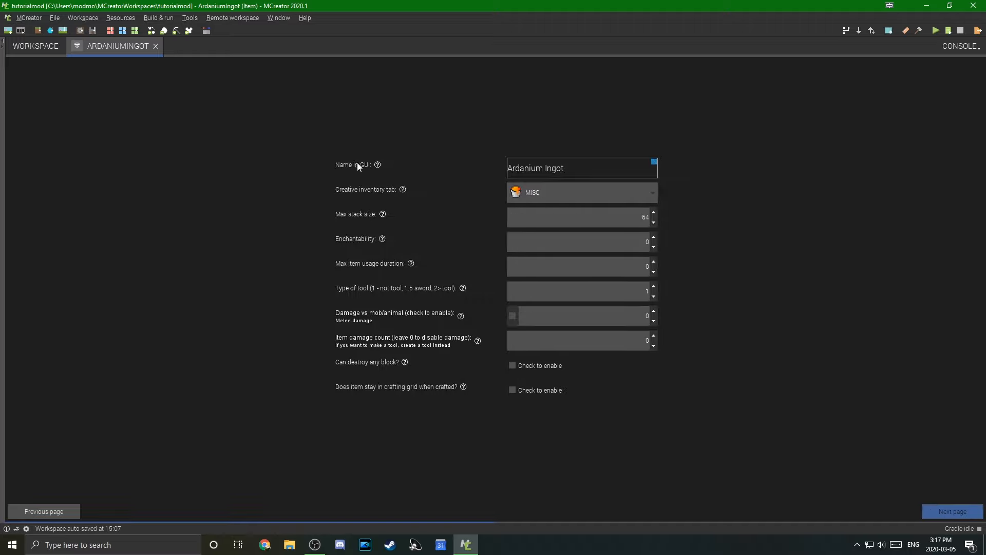
left_click_drag(583, 170, 506, 171)
left_click(580, 174)
left_click_drag(566, 174, 506, 171)
left_click(587, 169)
Browse the available creative inventory tabs for the Ardanium Ingot
left_click(557, 199)
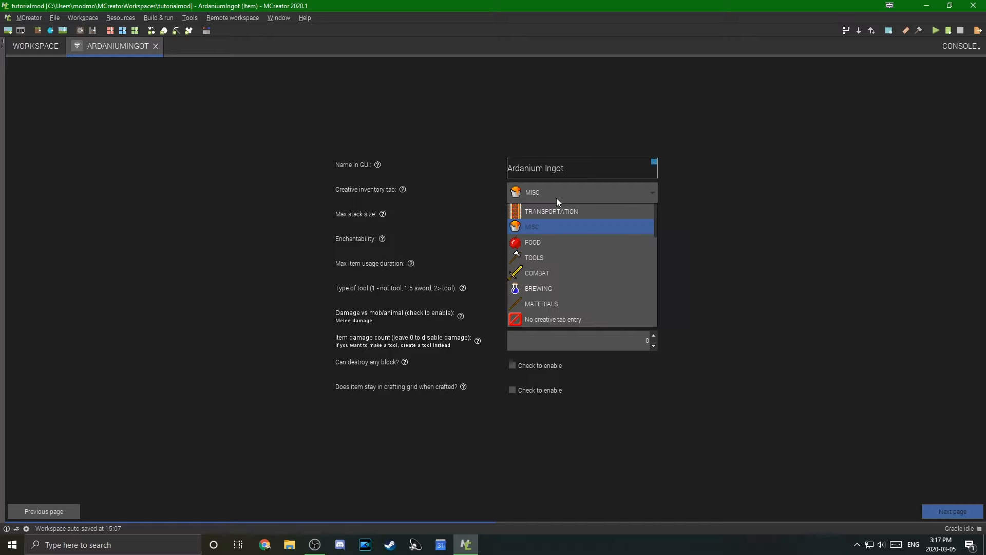
scroll(569, 232, "up", 1)
scroll(569, 248, "down", 1)
scroll(570, 250, "up", 1)
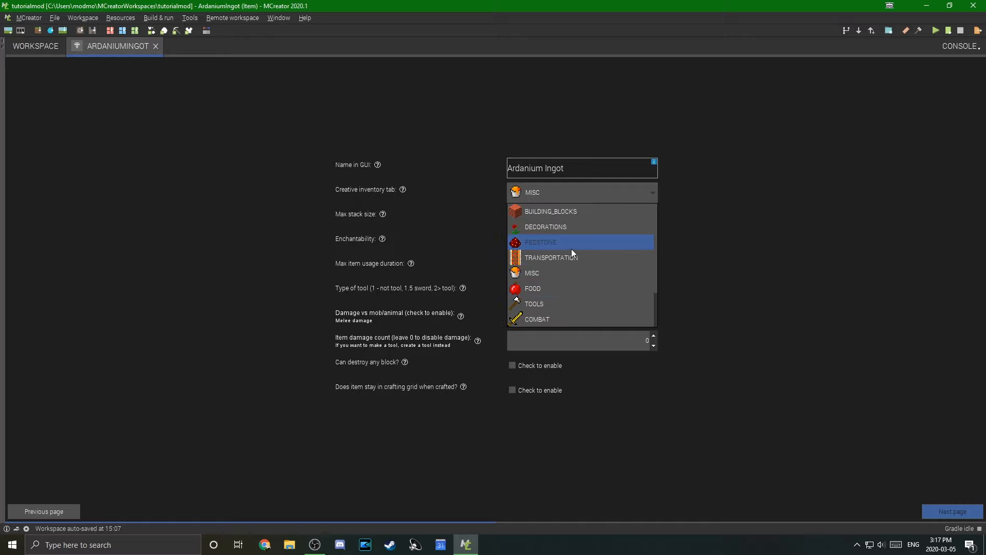